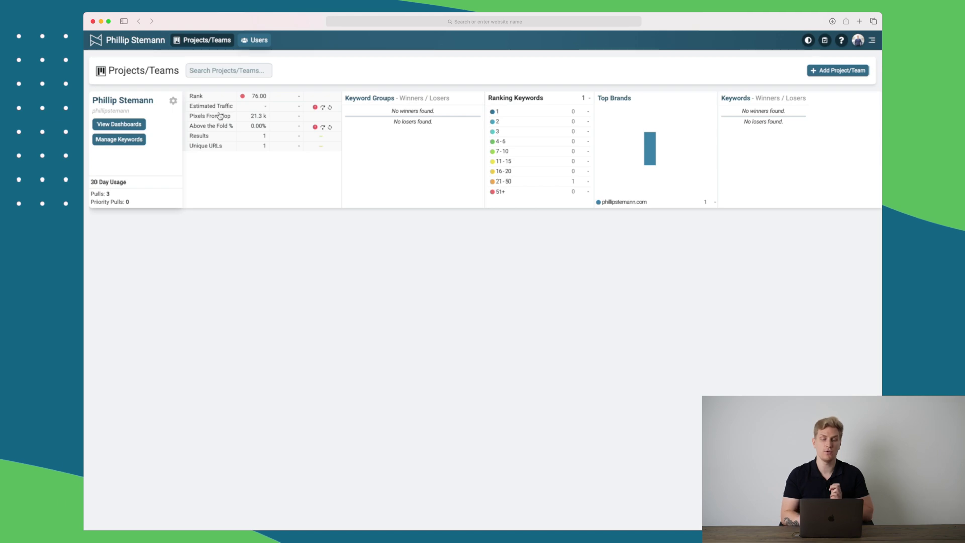
# Open the keyword source and review its three phrases, desktop device, US Google locale and daily schedule.
pyautogui.click(125, 141)
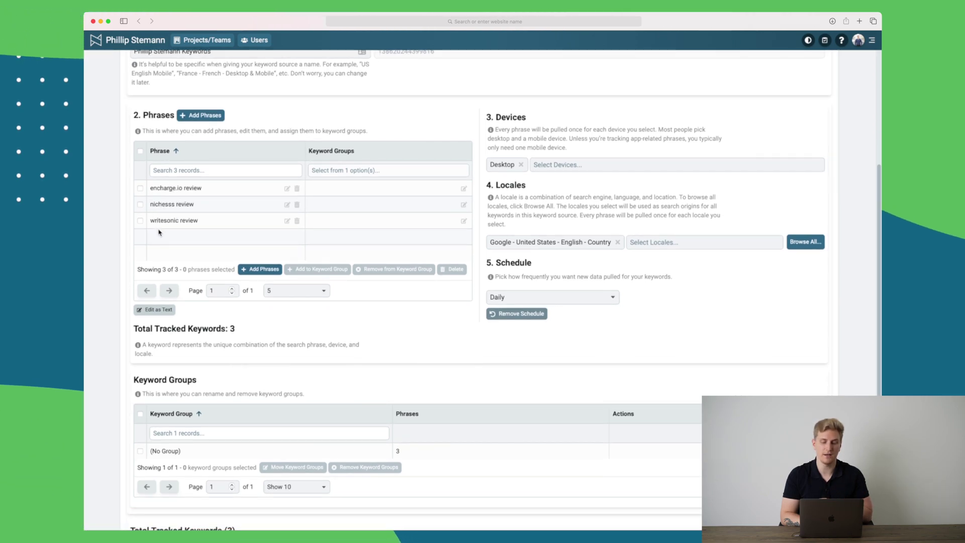
pyautogui.scroll(-1, 201, 211)
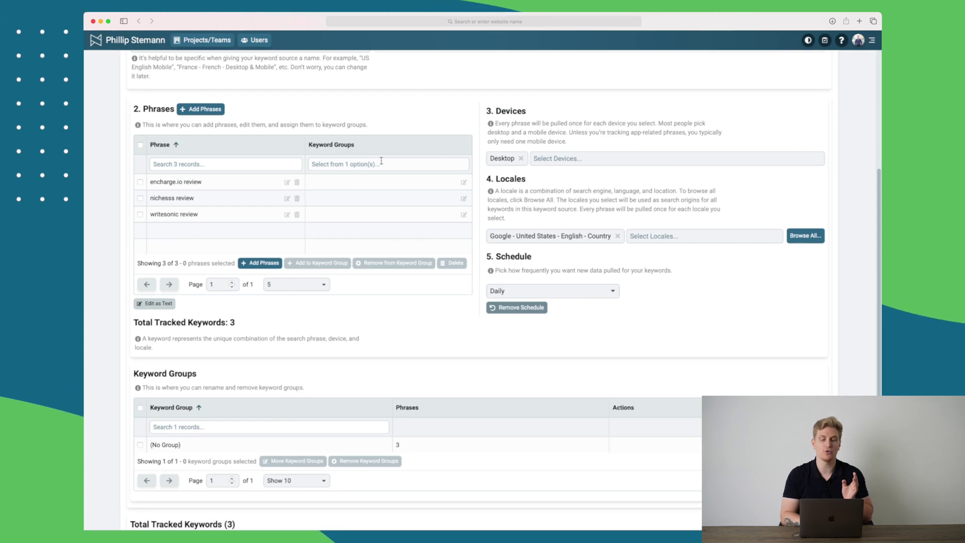
pyautogui.scroll(-2, 311, 151)
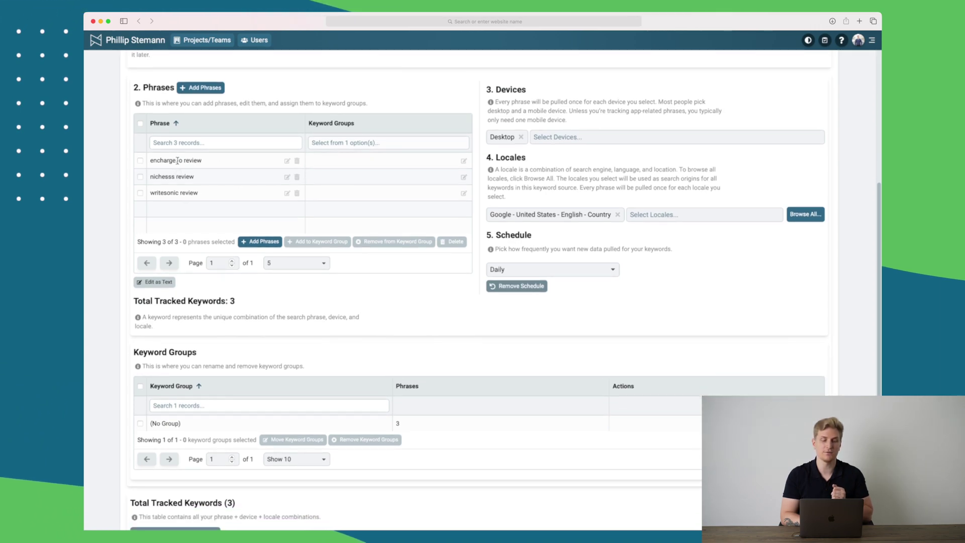
pyautogui.scroll(-4, 191, 212)
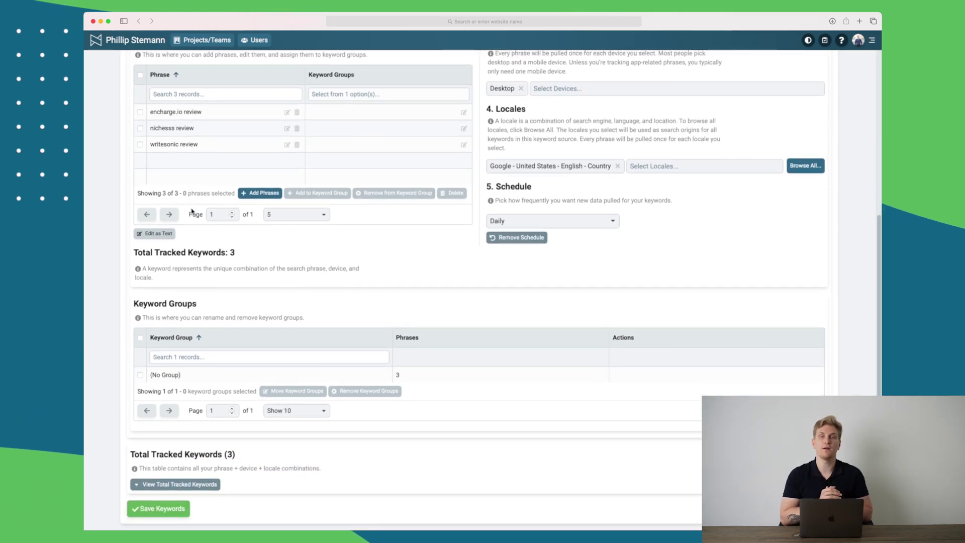
pyautogui.scroll(5, 191, 212)
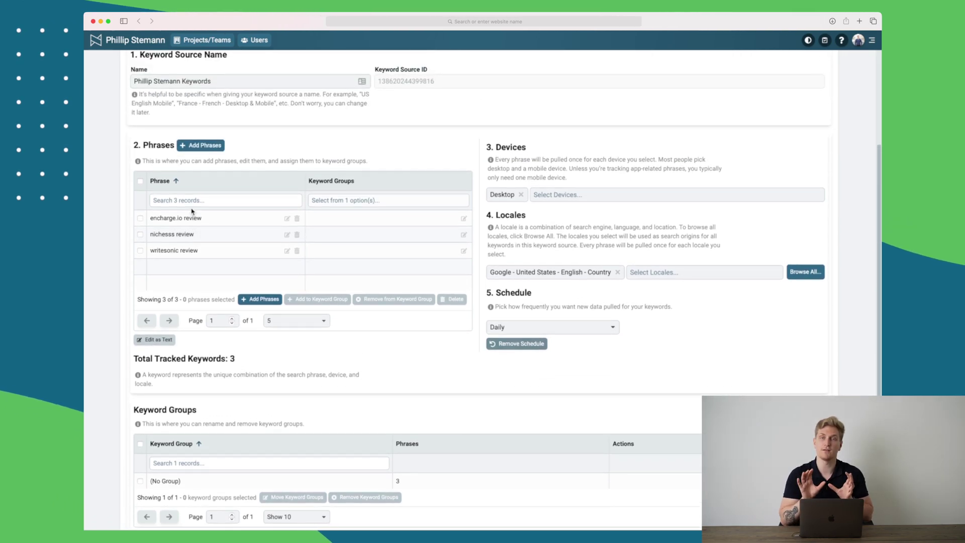
pyautogui.scroll(5, 192, 212)
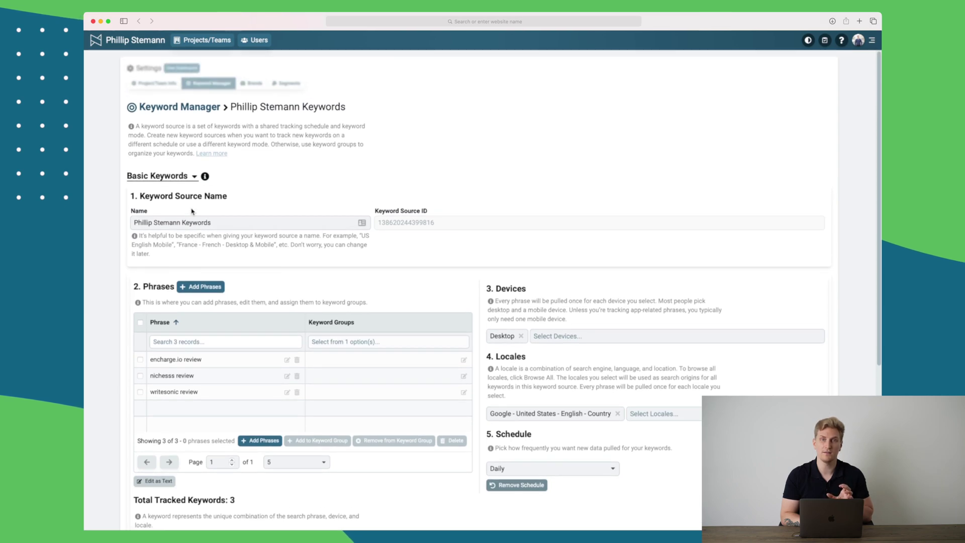
pyautogui.scroll(-4, 598, 229)
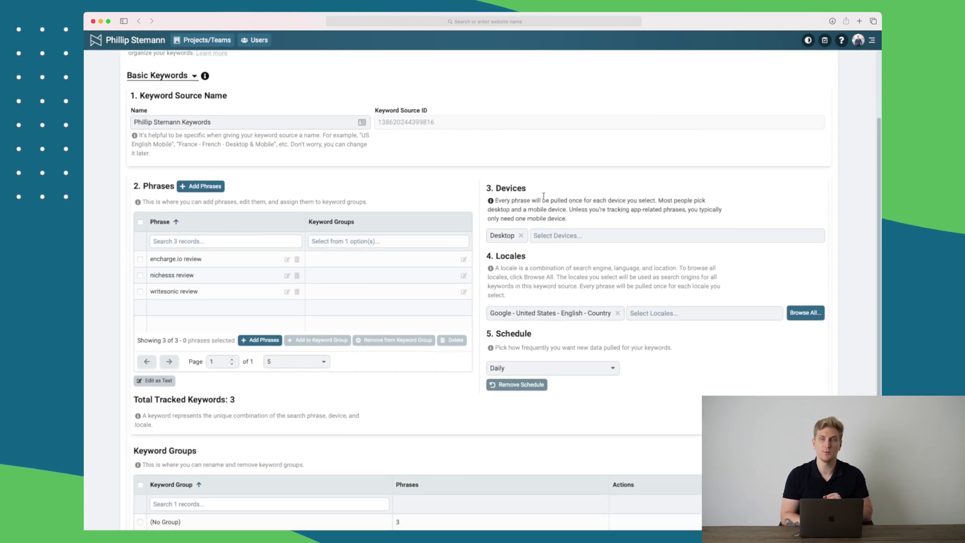
# Add Mobile (iOS) and Mobile (Android) to the tracked devices, keeping the Daily schedule.
pyautogui.click(564, 234)
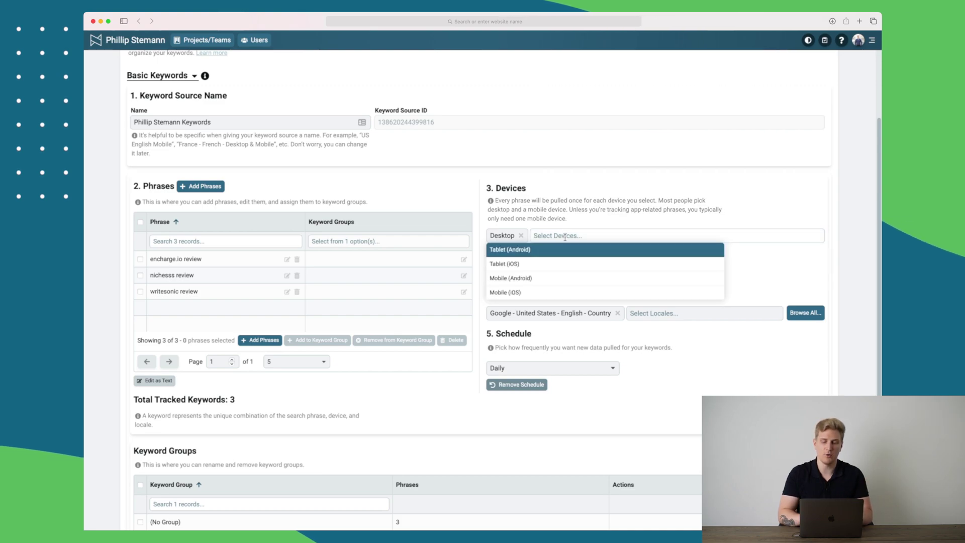
pyautogui.click(505, 292)
pyautogui.click(511, 278)
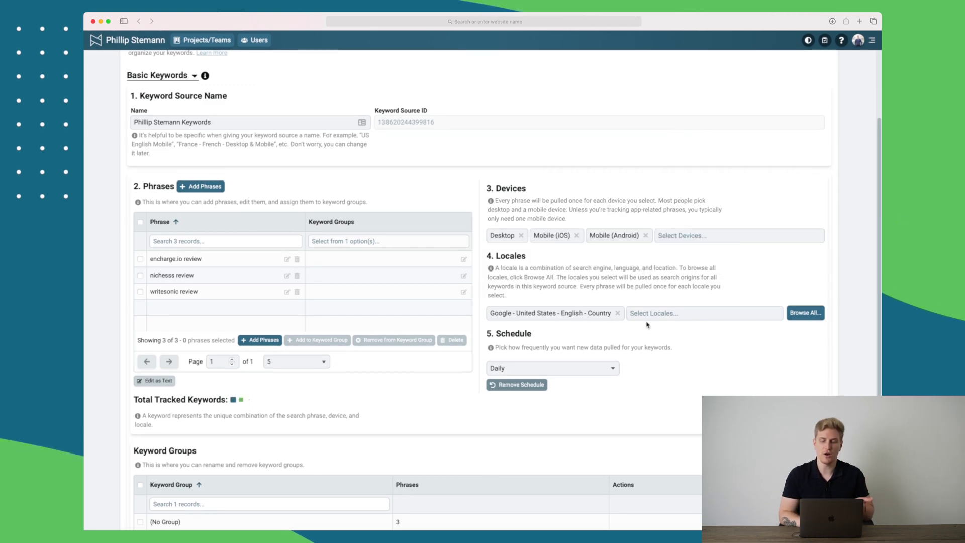
pyautogui.click(600, 355)
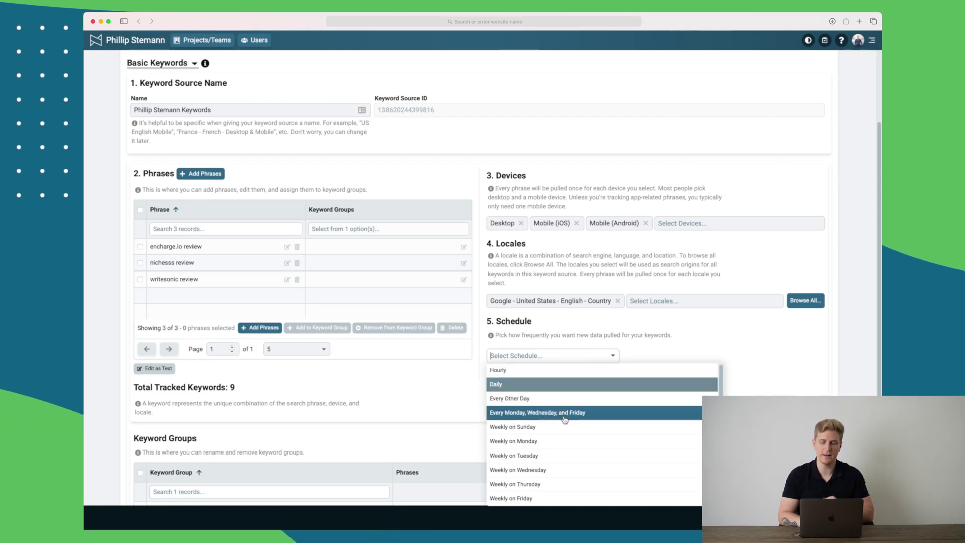
pyautogui.scroll(-3, 565, 425)
pyautogui.scroll(-2, 757, 297)
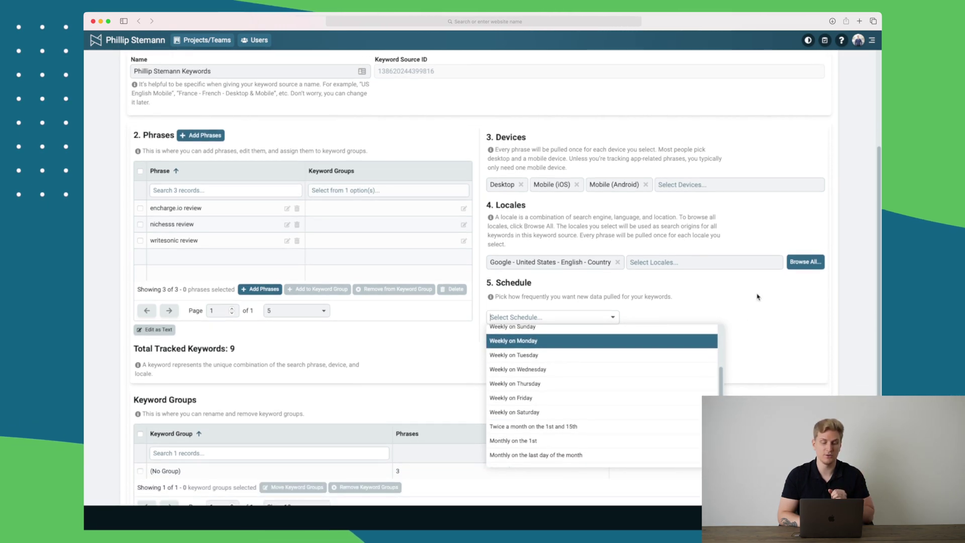
pyautogui.click(758, 296)
# Save the keyword source with 9 tracked keywords and dismiss the confirmation.
pyautogui.scroll(-3, 757, 297)
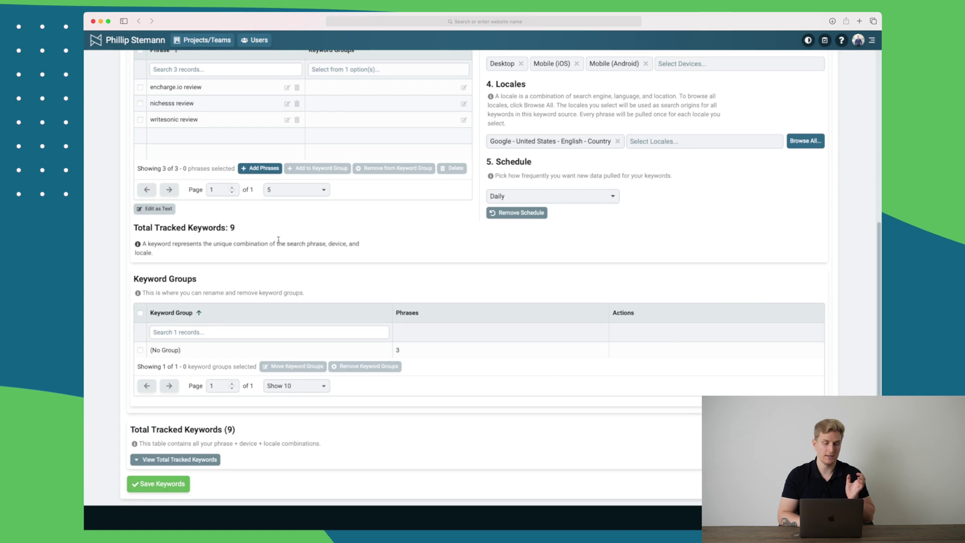
pyautogui.scroll(1, 233, 242)
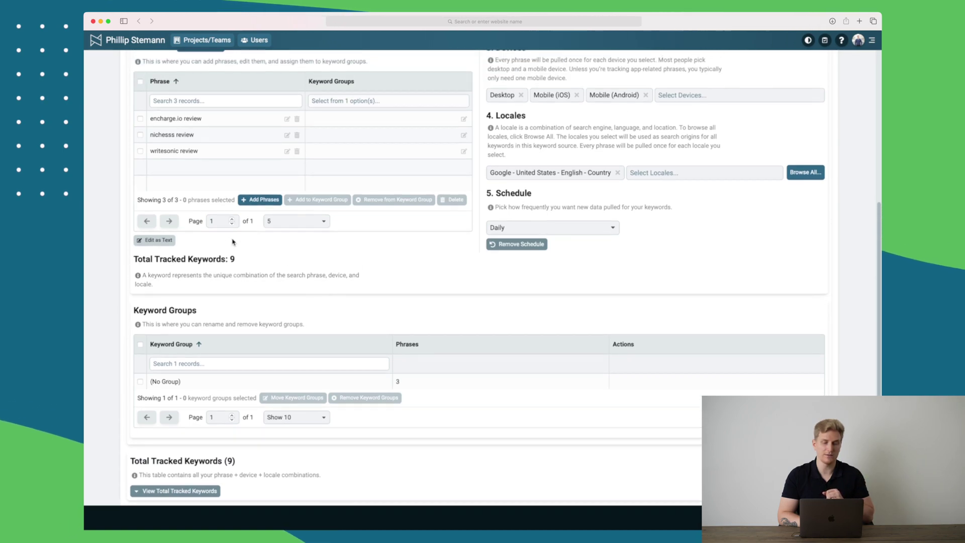
pyautogui.scroll(1, 213, 130)
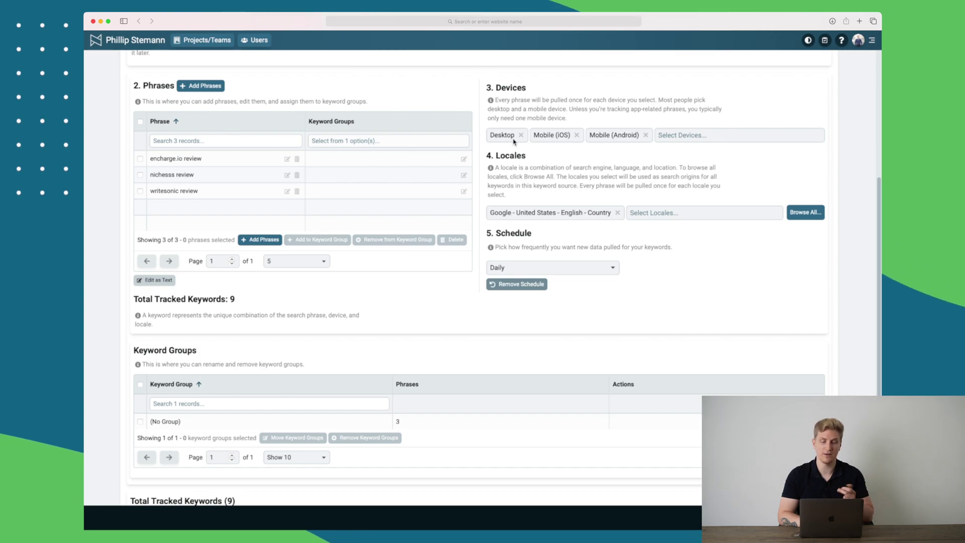
pyautogui.scroll(-3, 514, 142)
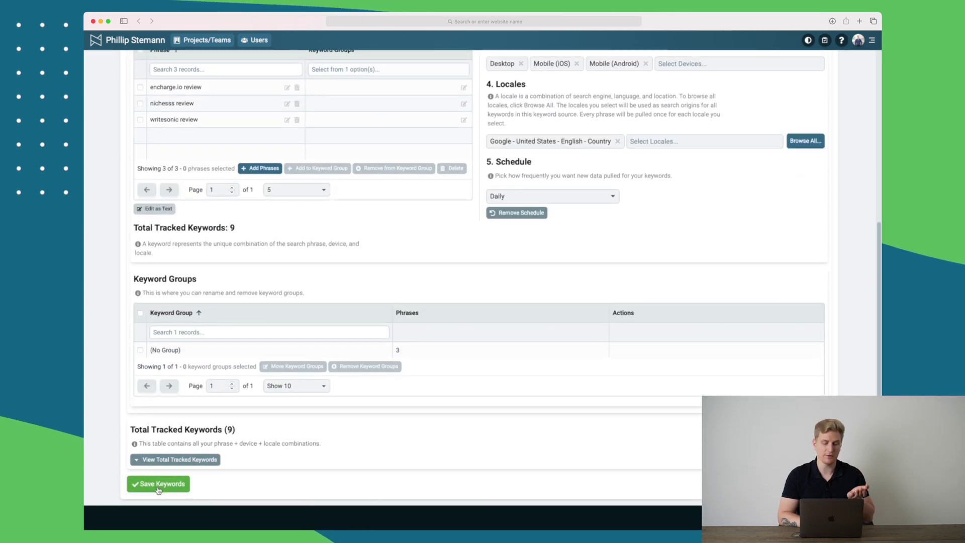
pyautogui.click(157, 488)
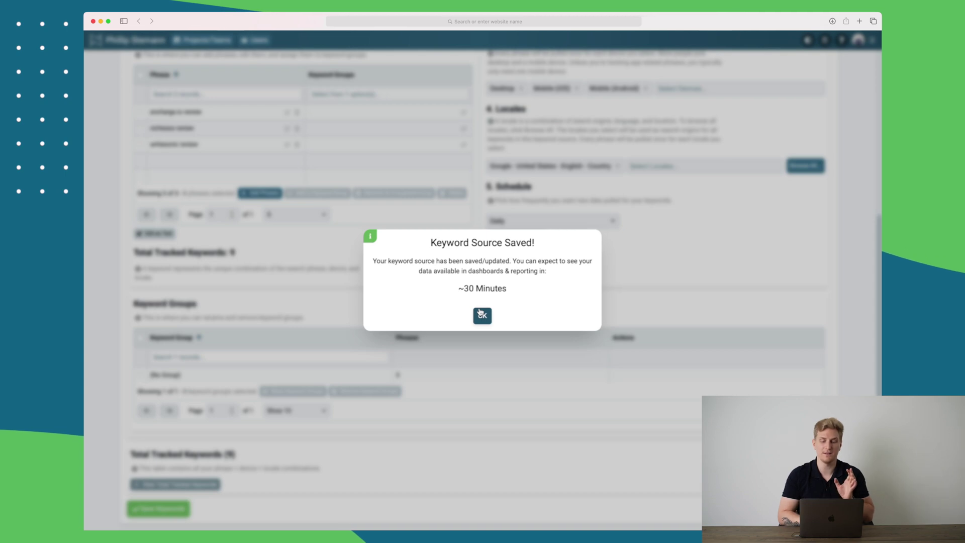
pyautogui.click(481, 316)
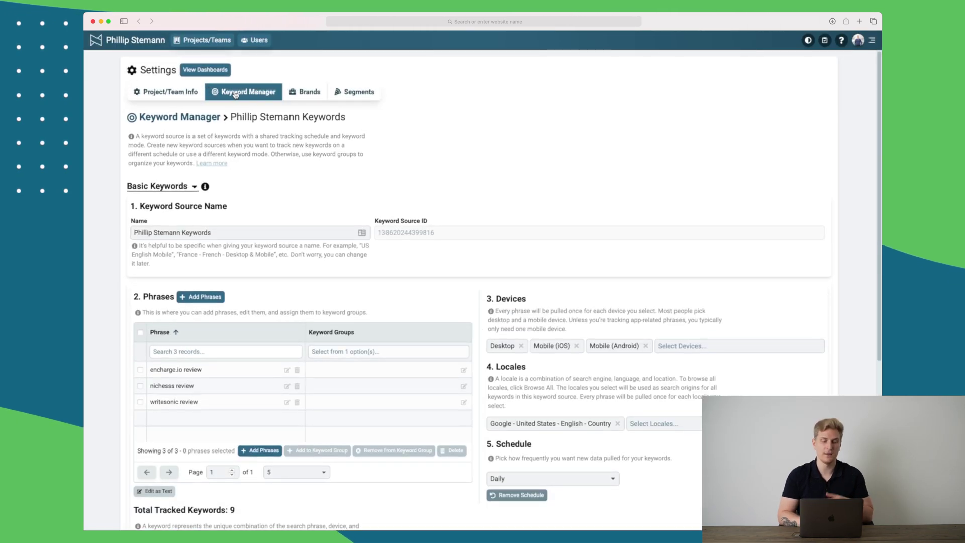
# Check the Project/Team Info and built-in Segments settings, then go back to Projects/Teams.
pyautogui.click(179, 93)
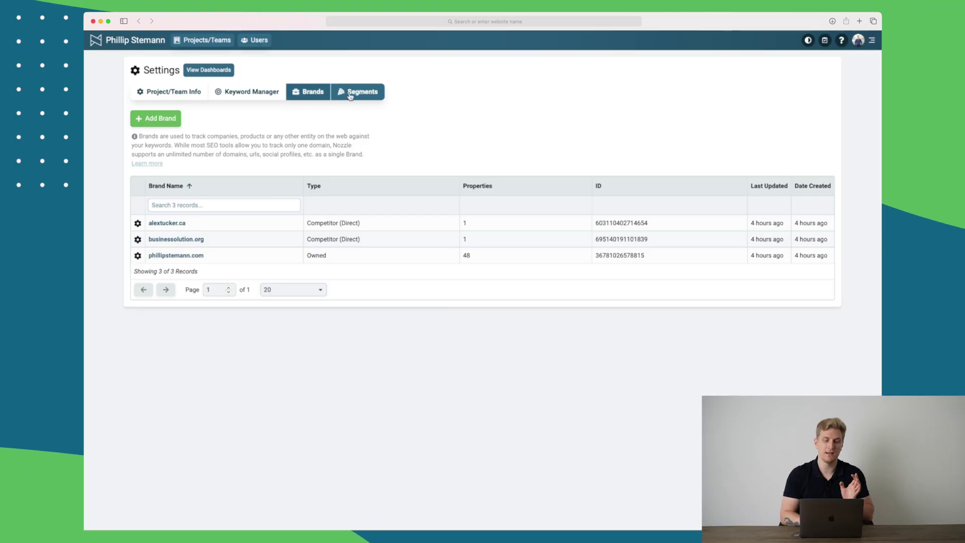
pyautogui.click(358, 94)
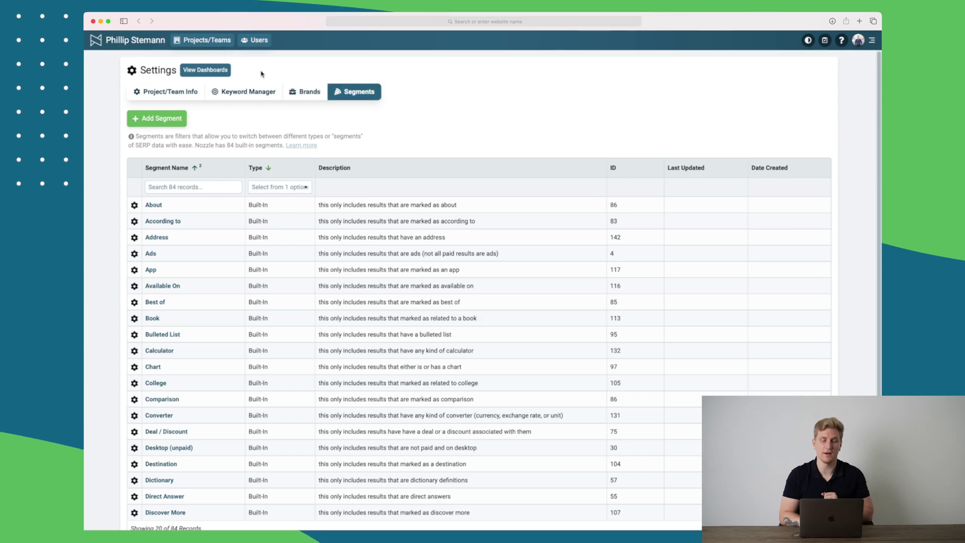
pyautogui.click(214, 43)
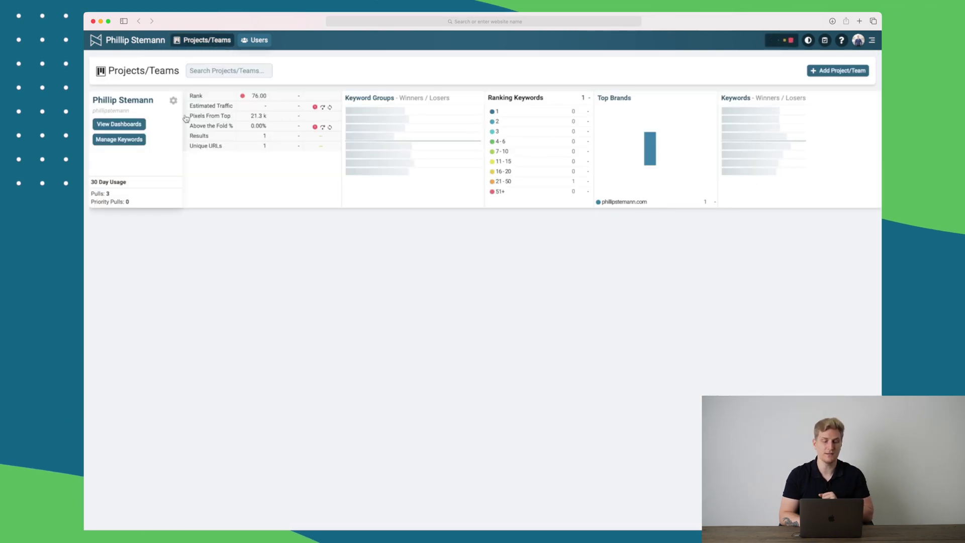
# Open the project's Performance Overview dashboard showing 1 keyword at rank 76.00.
pyautogui.click(120, 124)
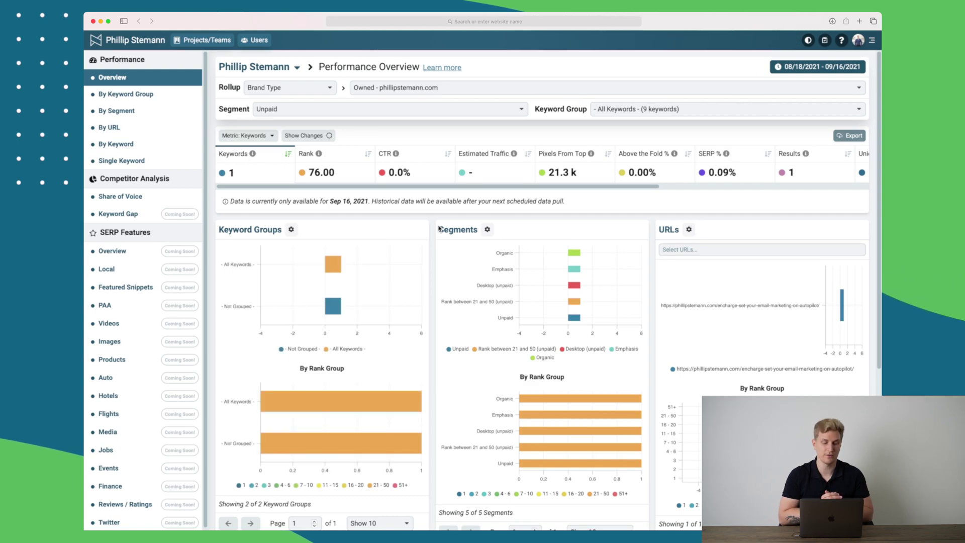
pyautogui.scroll(-1, 156, 372)
pyautogui.moveTo(162, 368)
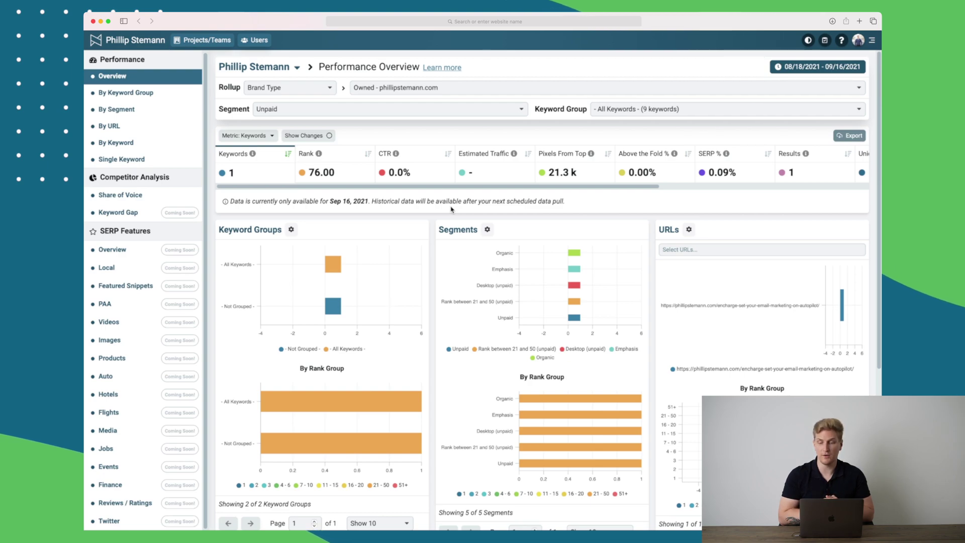
pyautogui.scroll(-5, 451, 209)
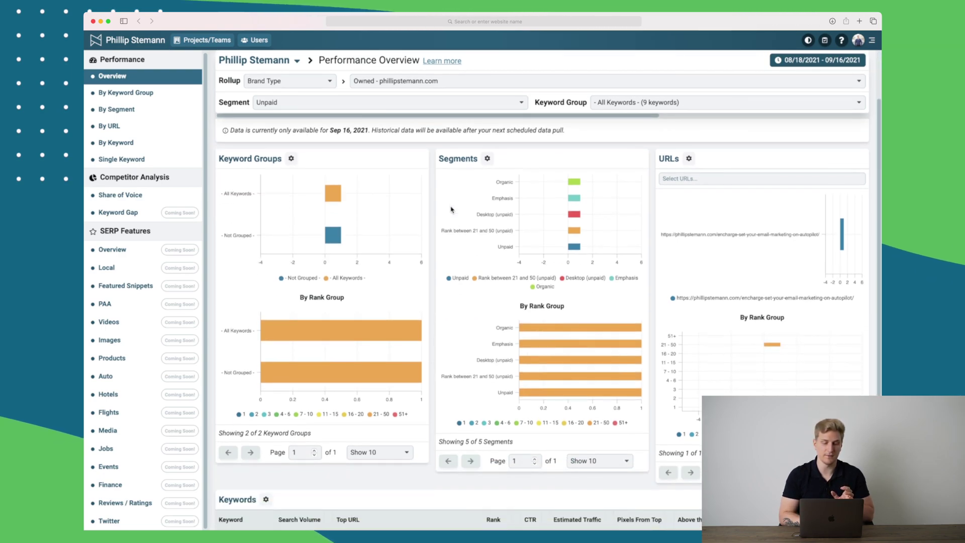
pyautogui.scroll(3, 450, 209)
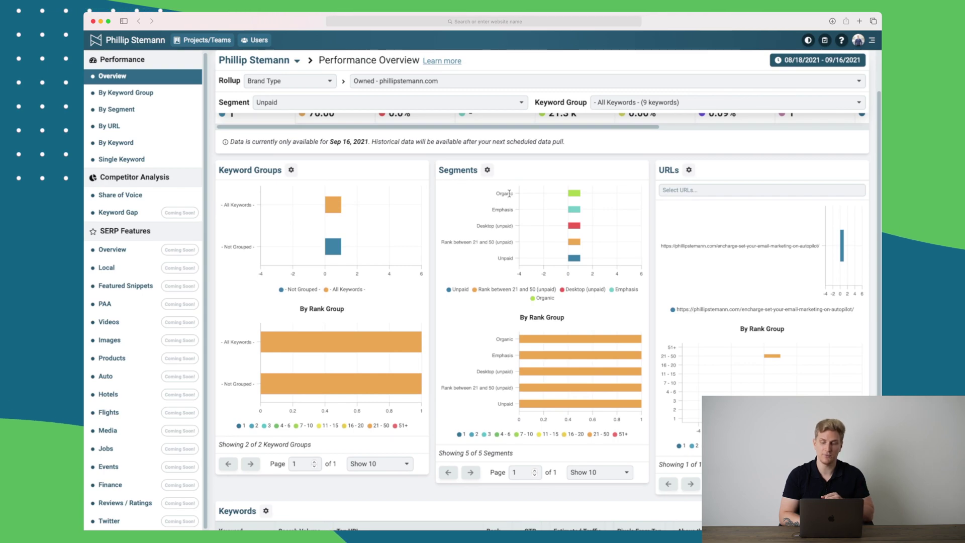
pyautogui.scroll(-1, 509, 192)
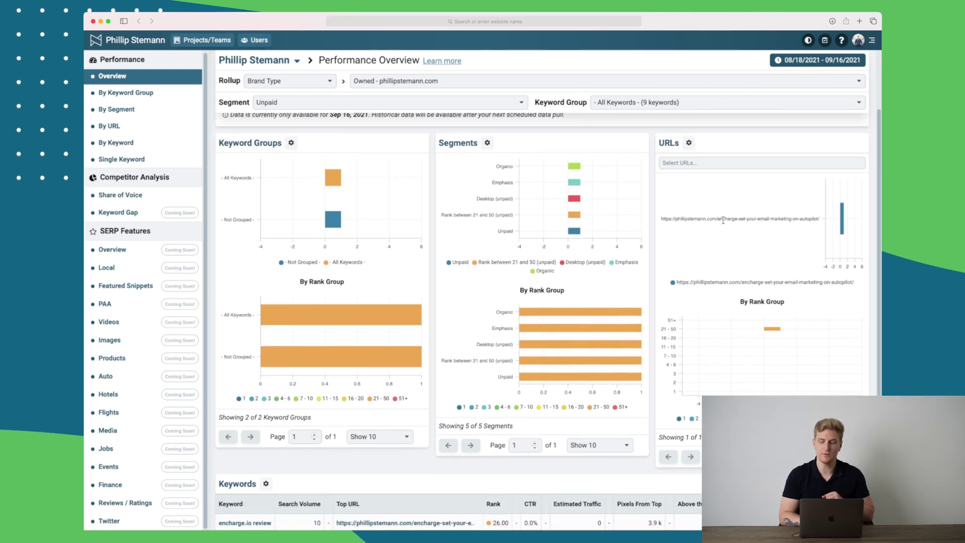
pyautogui.scroll(-2, 504, 248)
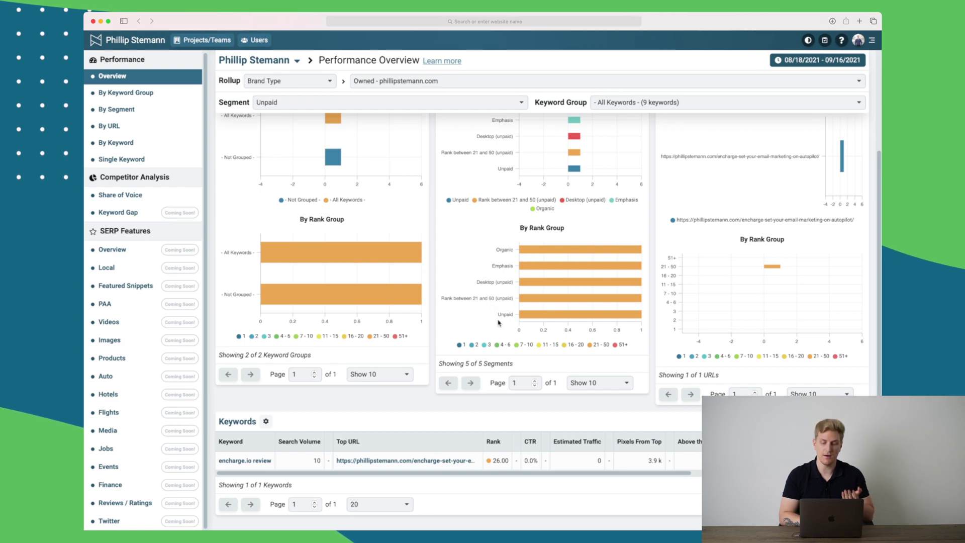
pyautogui.scroll(-3, 499, 322)
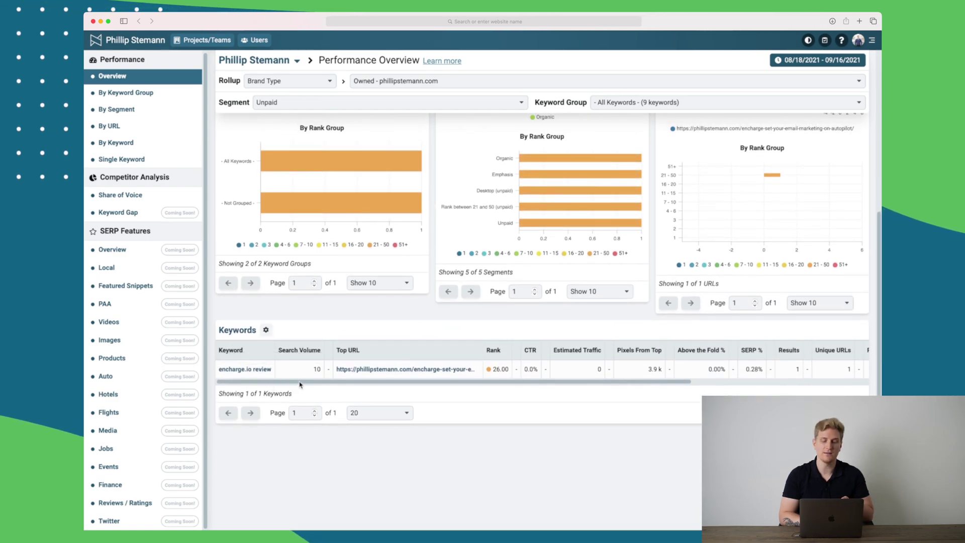
pyautogui.moveTo(245, 373)
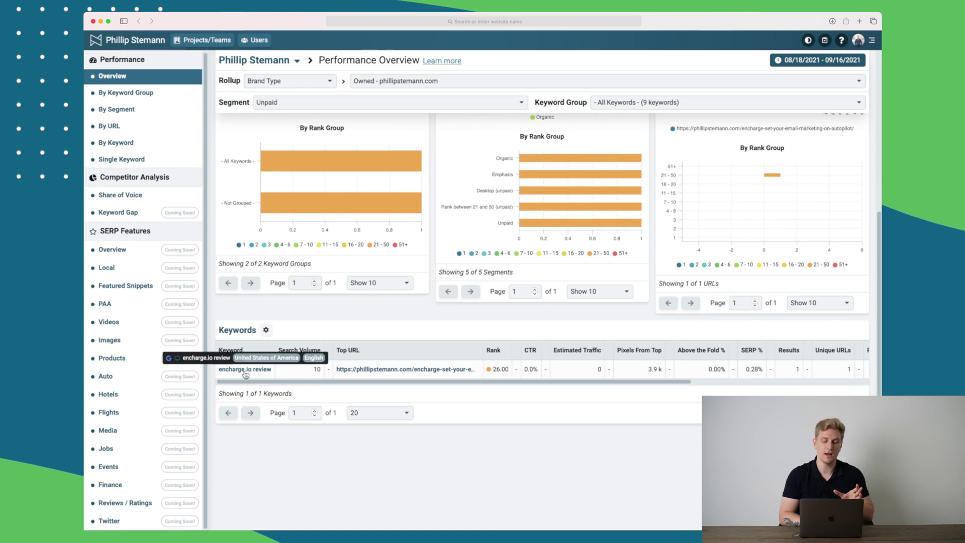
pyautogui.moveTo(377, 372)
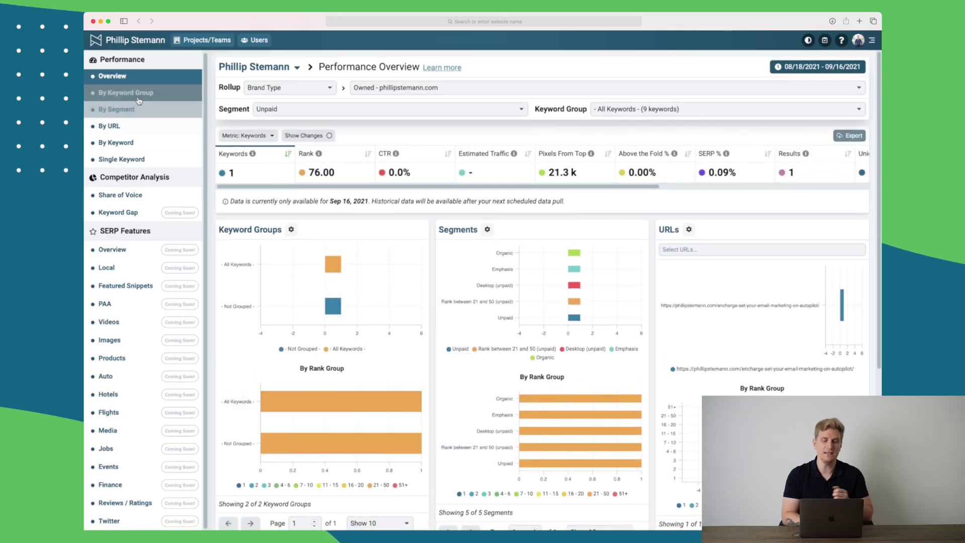
# Open Performance by Keyword to see the encharge.io review history chart at rank 26.00.
pyautogui.click(139, 100)
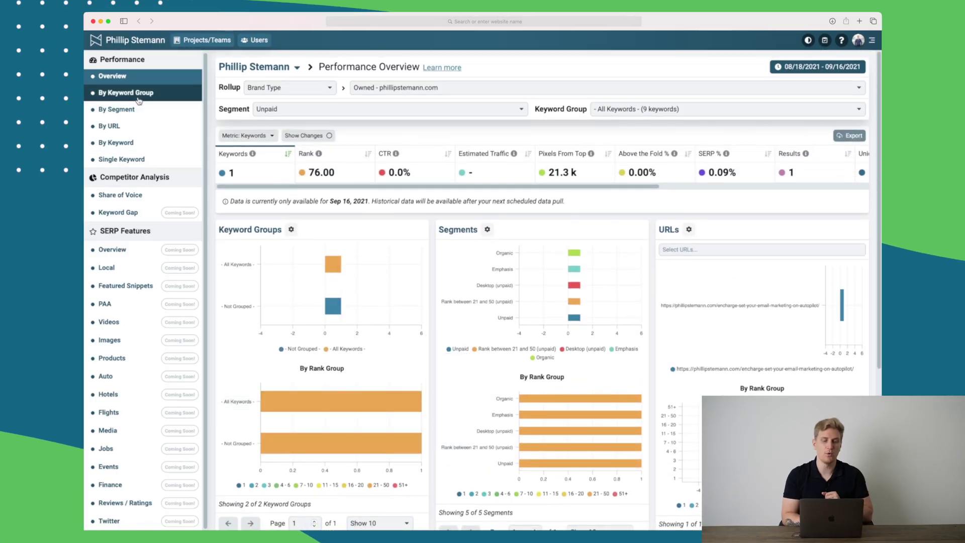
pyautogui.click(131, 110)
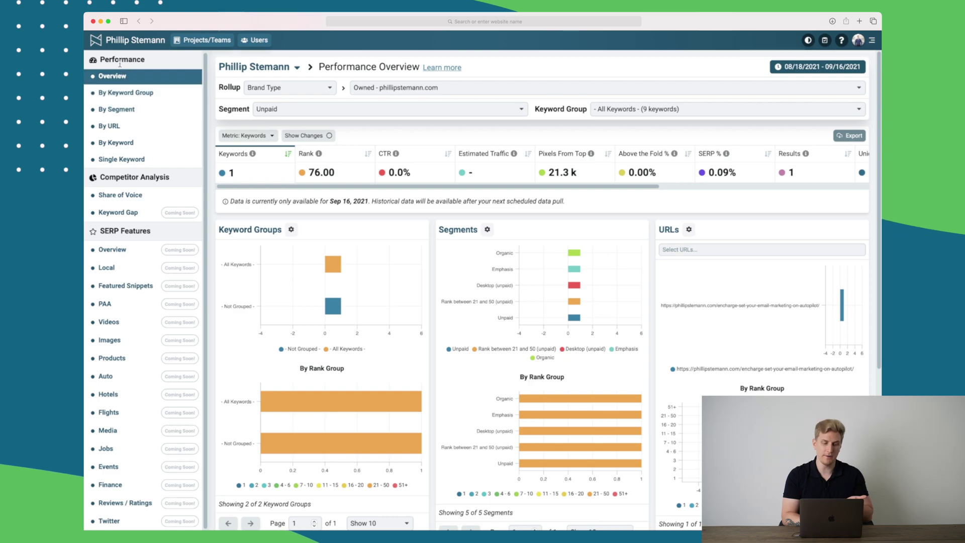
pyautogui.click(123, 143)
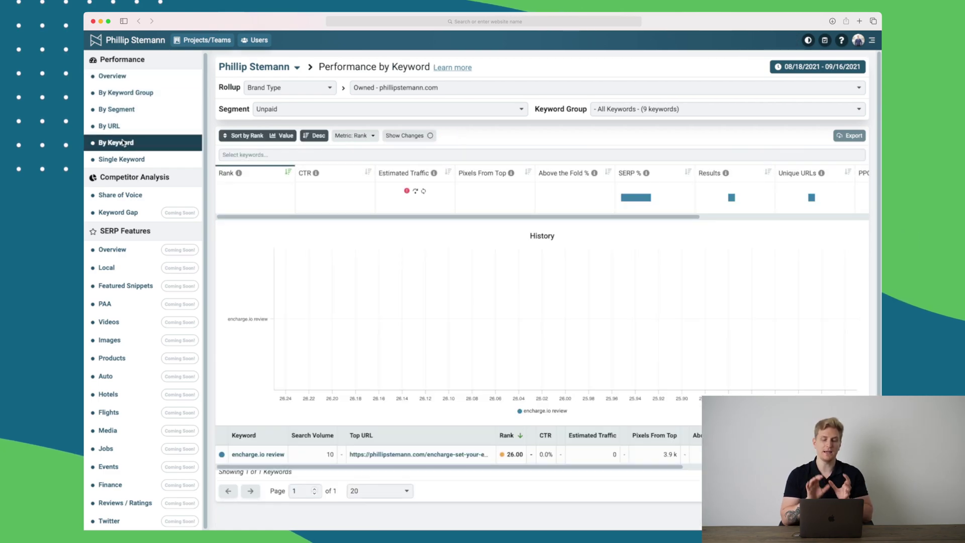
pyautogui.scroll(-1, 352, 317)
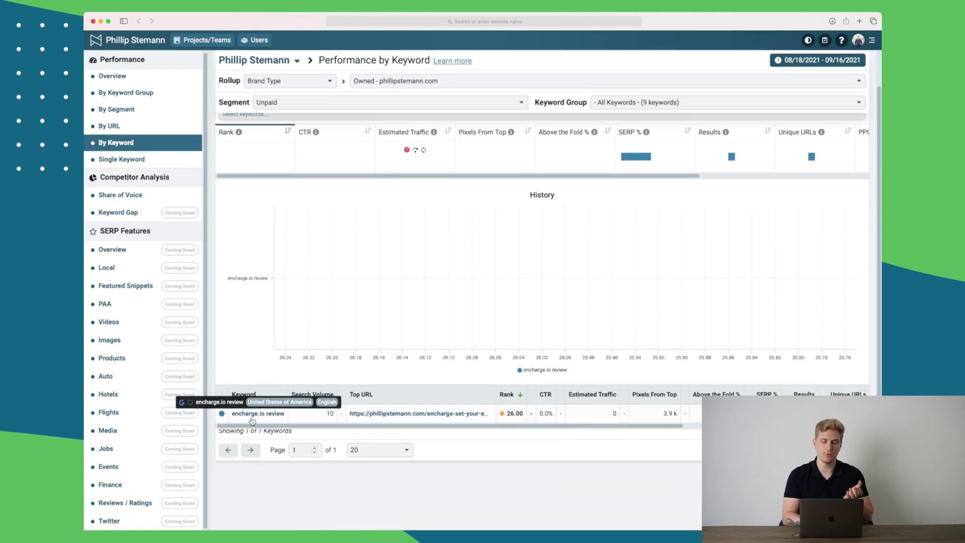
# Open the encharge.io review single-keyword report and scroll through its SERP results.
pyautogui.click(253, 419)
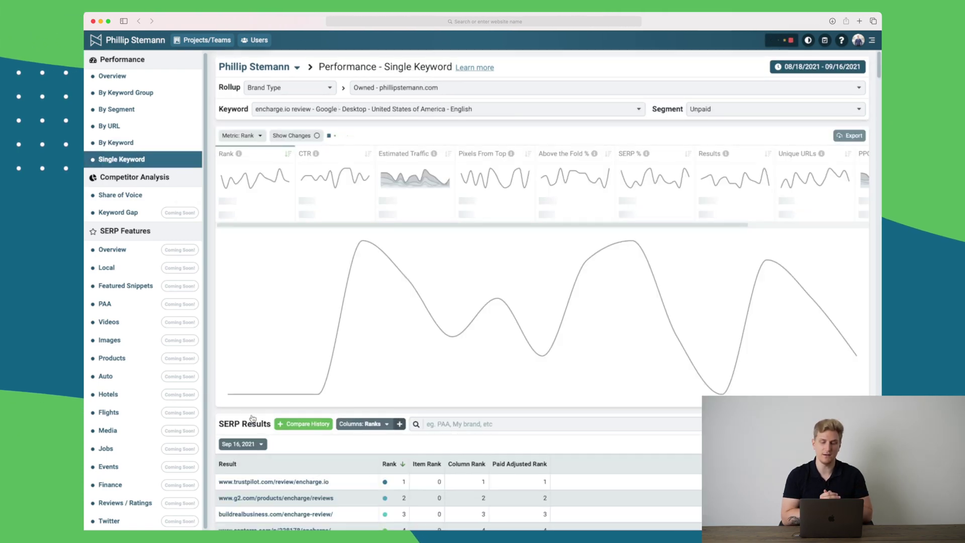
pyautogui.scroll(-2, 252, 418)
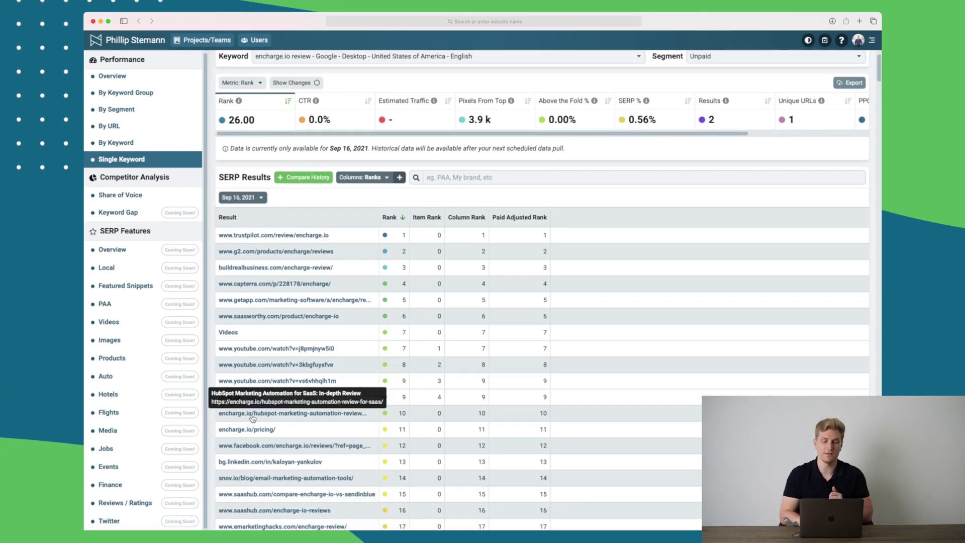
pyautogui.scroll(2, 252, 419)
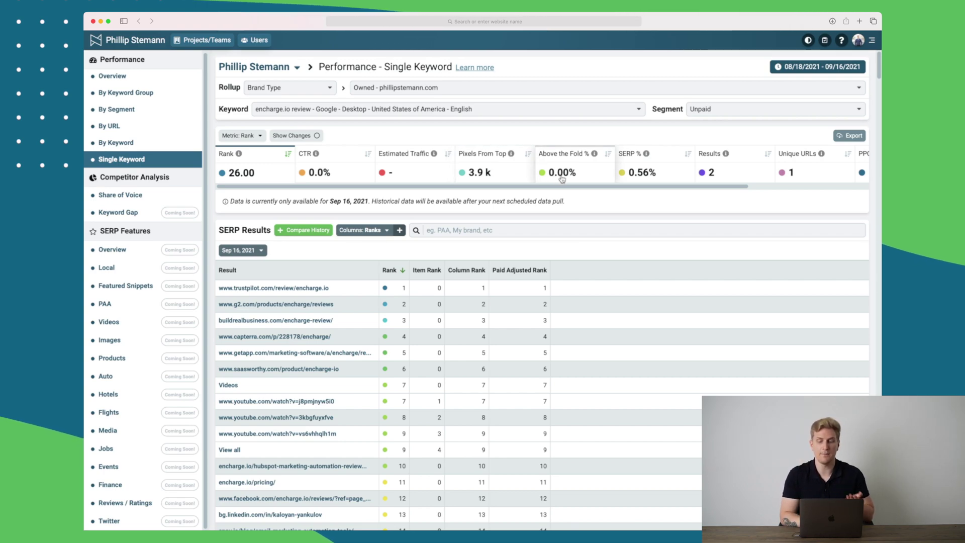
pyautogui.scroll(-3, 563, 176)
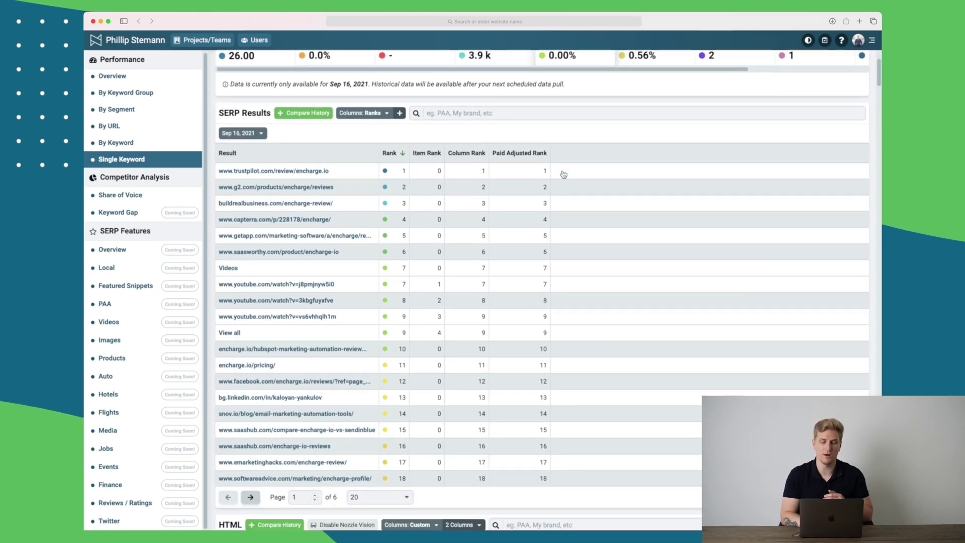
pyautogui.scroll(-1, 427, 190)
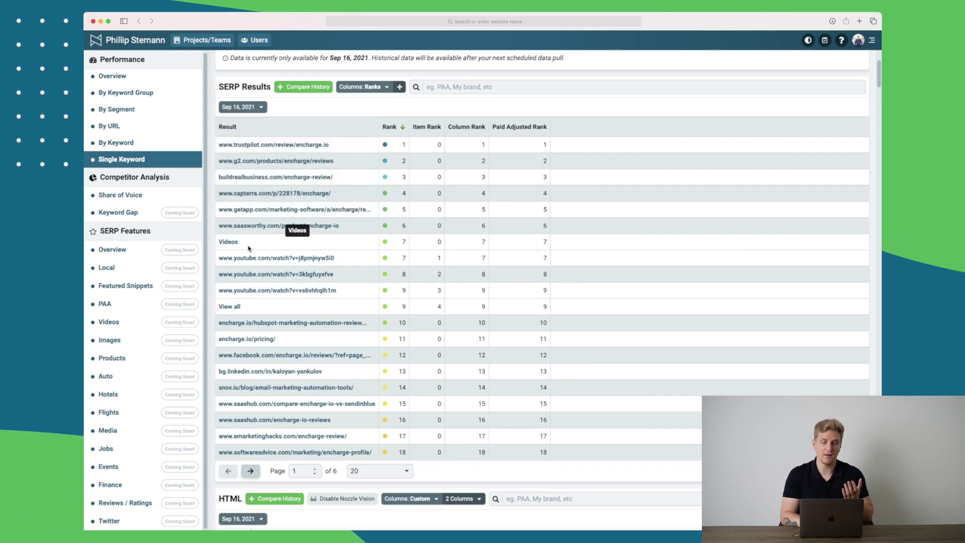
pyautogui.scroll(-2, 261, 282)
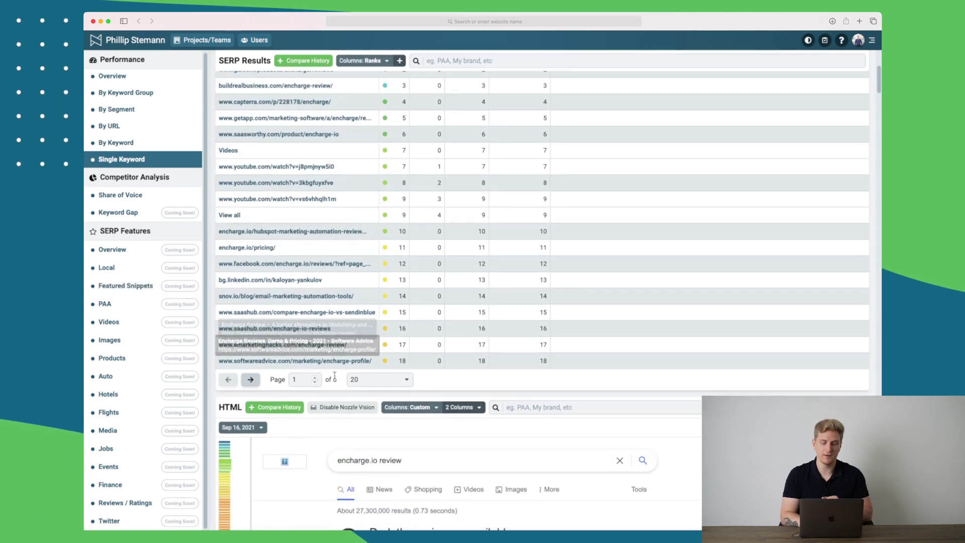
# Switch the SERP Results table from 20 to 50 rows per page.
pyautogui.click(373, 382)
pyautogui.click(375, 423)
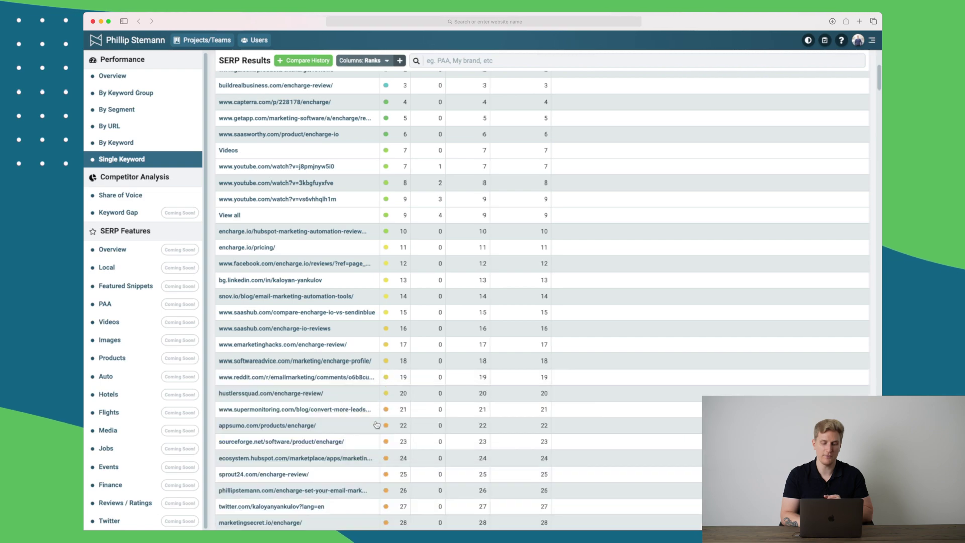
pyautogui.scroll(-2, 377, 425)
pyautogui.scroll(-1, 377, 424)
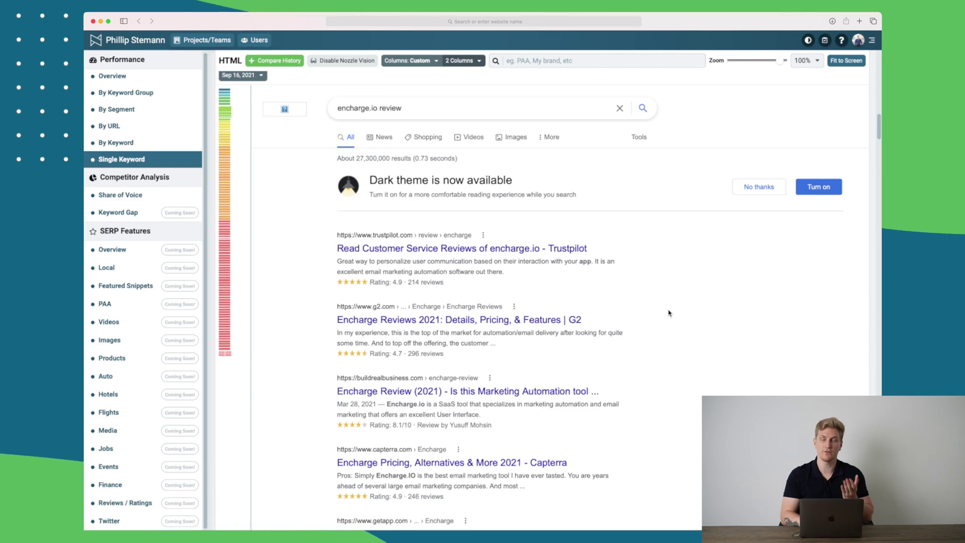
# Scroll through the captured Google page, including SaaSHub, Snov.io and Software Advice listings.
pyautogui.scroll(-3, 668, 312)
pyautogui.scroll(-4, 668, 312)
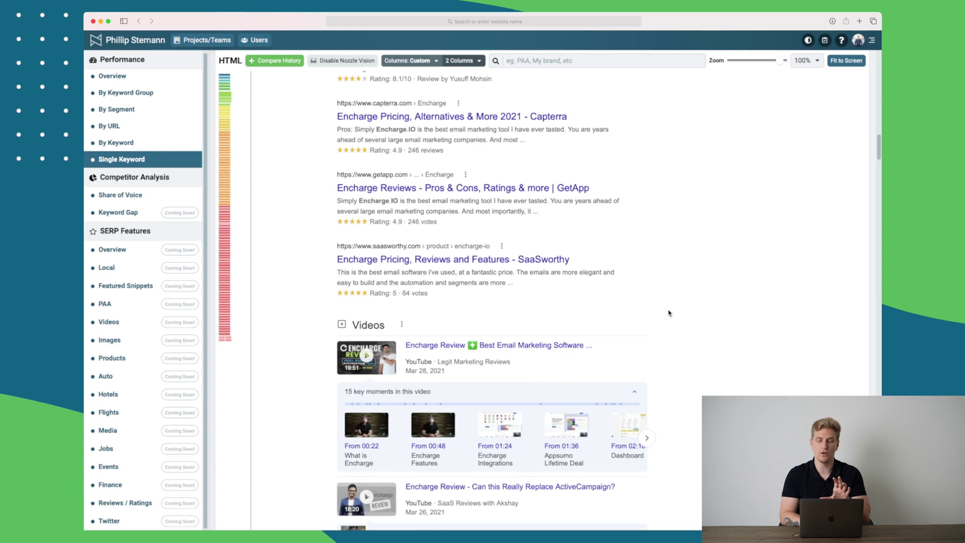
pyautogui.scroll(-3, 668, 313)
pyautogui.scroll(-1, 668, 312)
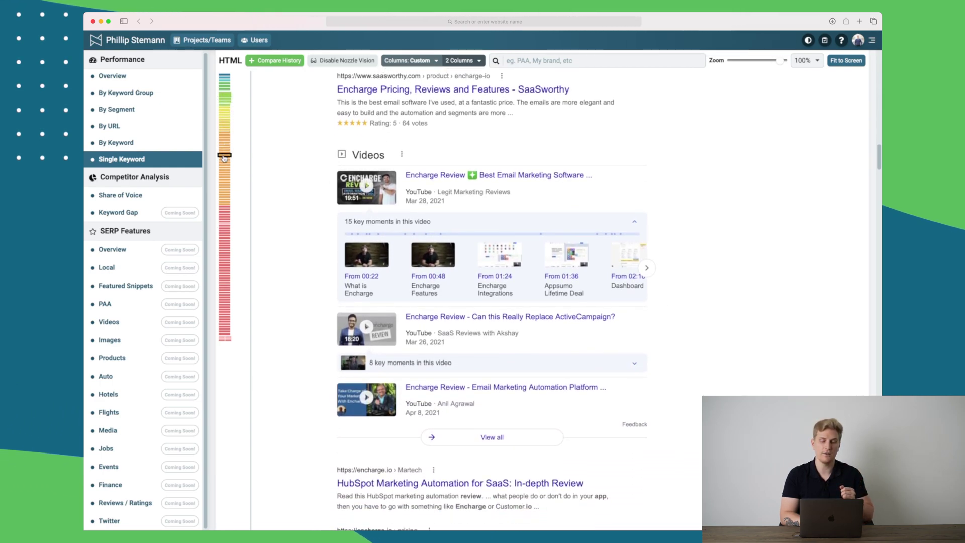
pyautogui.scroll(-8, 355, 214)
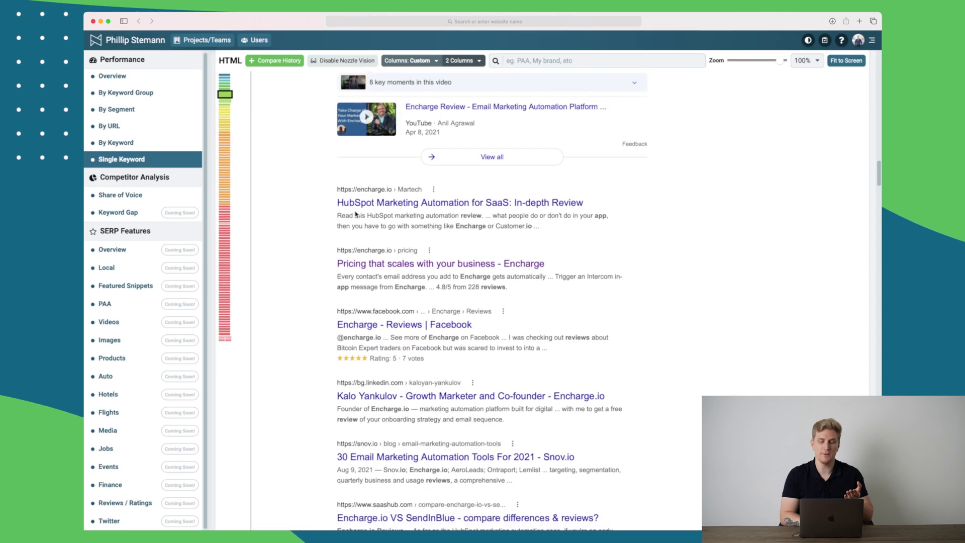
pyautogui.scroll(-4, 355, 214)
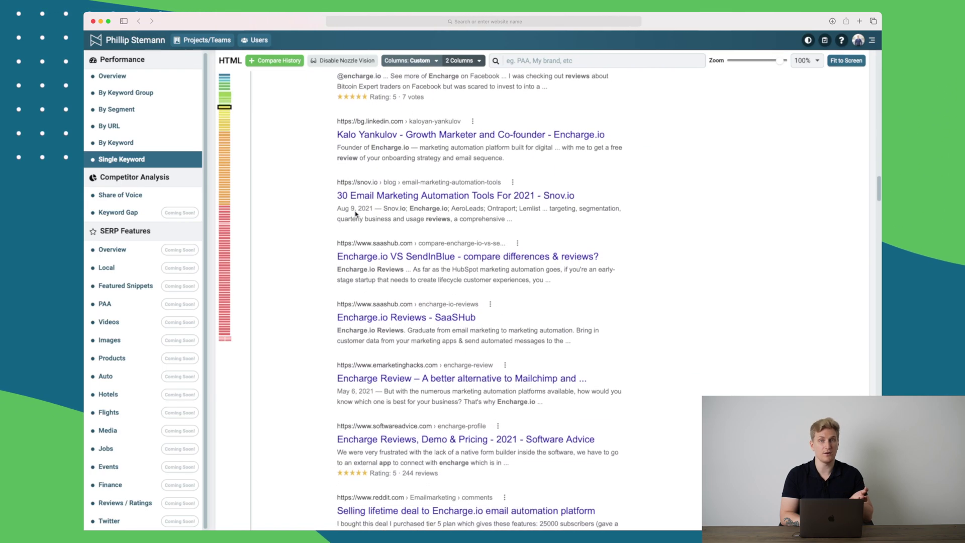
pyautogui.scroll(-4, 355, 214)
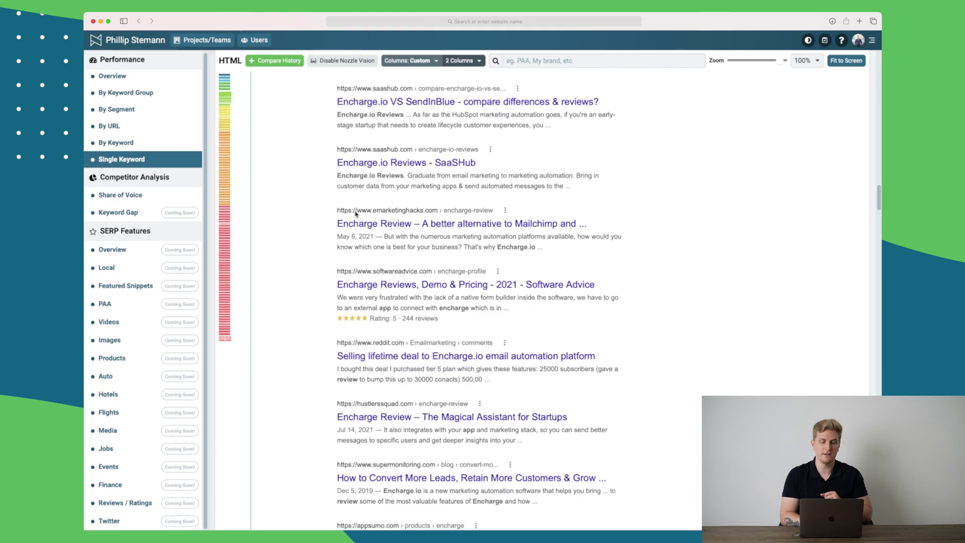
pyautogui.scroll(-5, 355, 214)
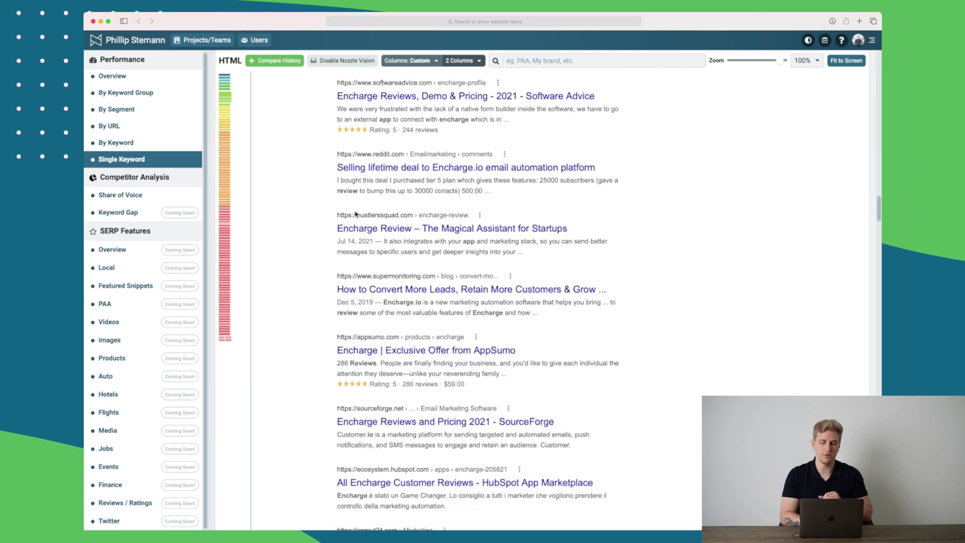
pyautogui.scroll(-1, 355, 214)
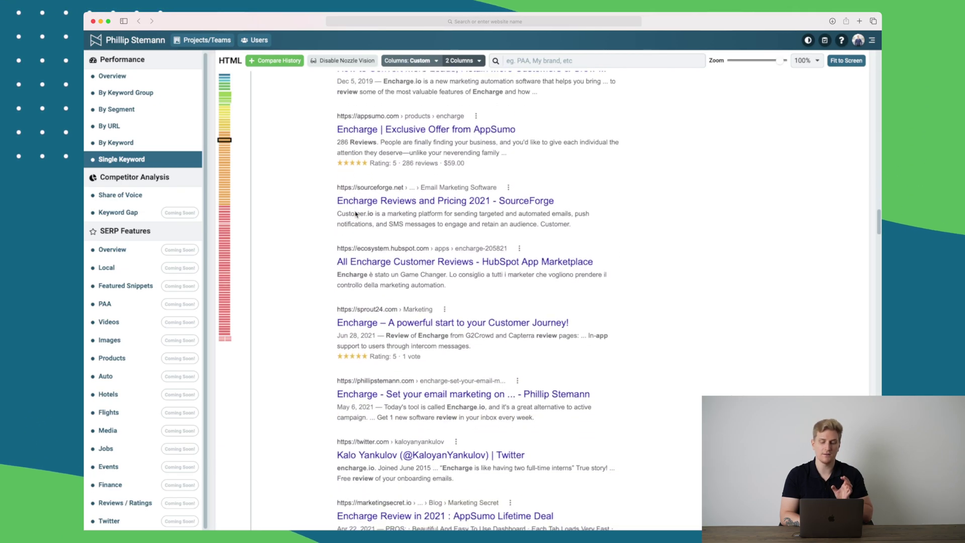
pyautogui.scroll(-2, 356, 214)
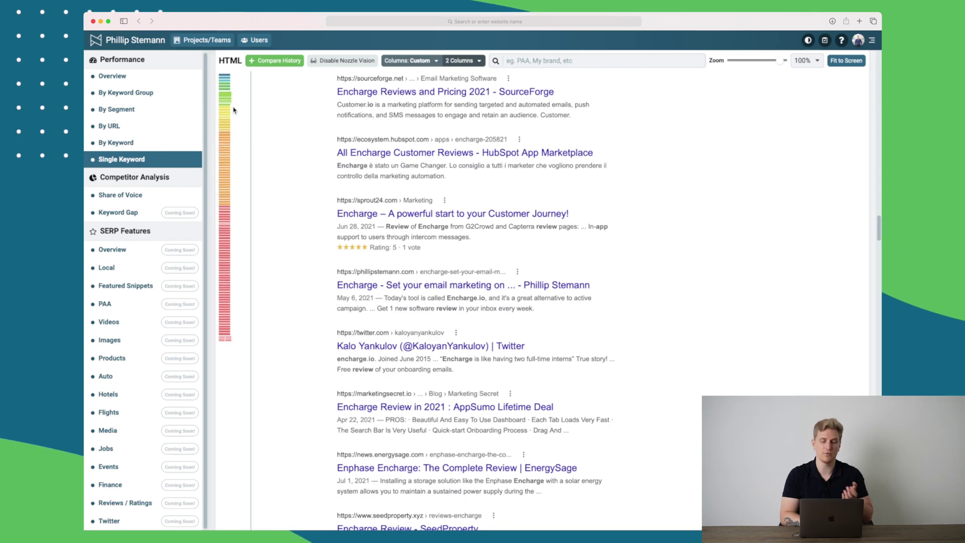
pyautogui.scroll(3, 433, 296)
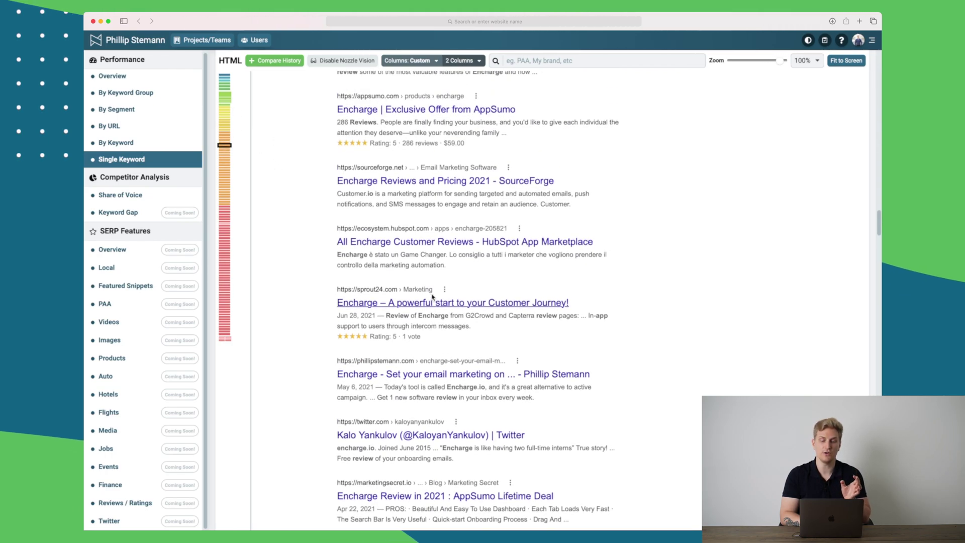
pyautogui.scroll(8, 432, 296)
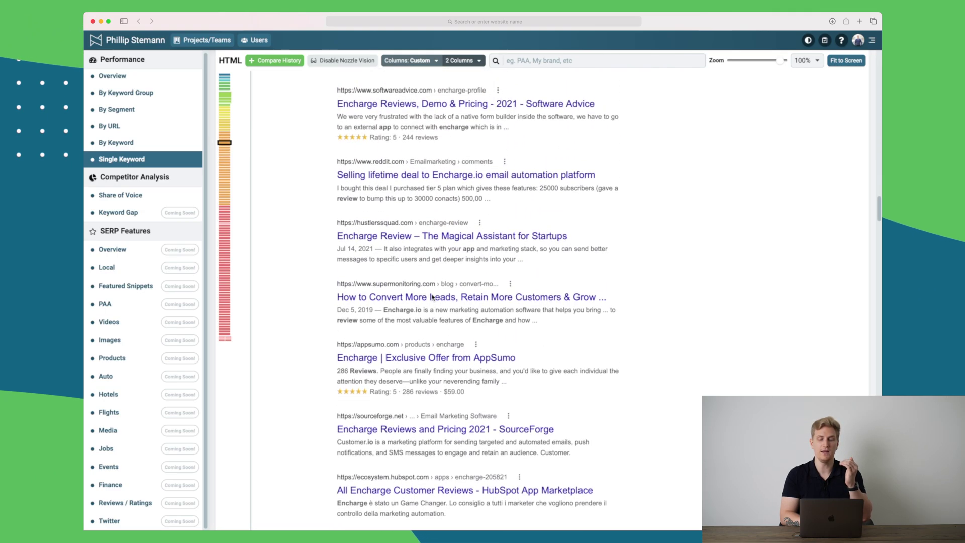
pyautogui.scroll(1, 432, 297)
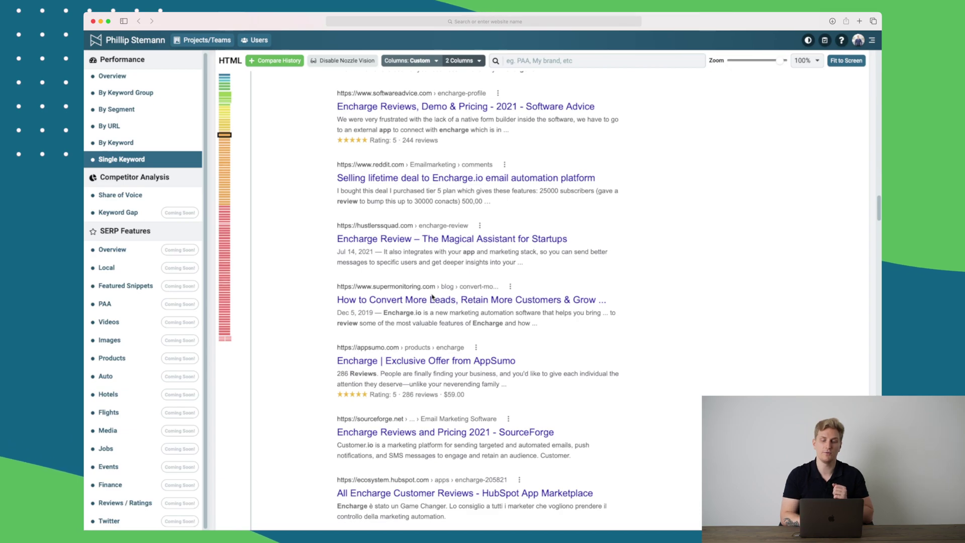
pyautogui.scroll(10, 432, 296)
pyautogui.moveTo(117, 268)
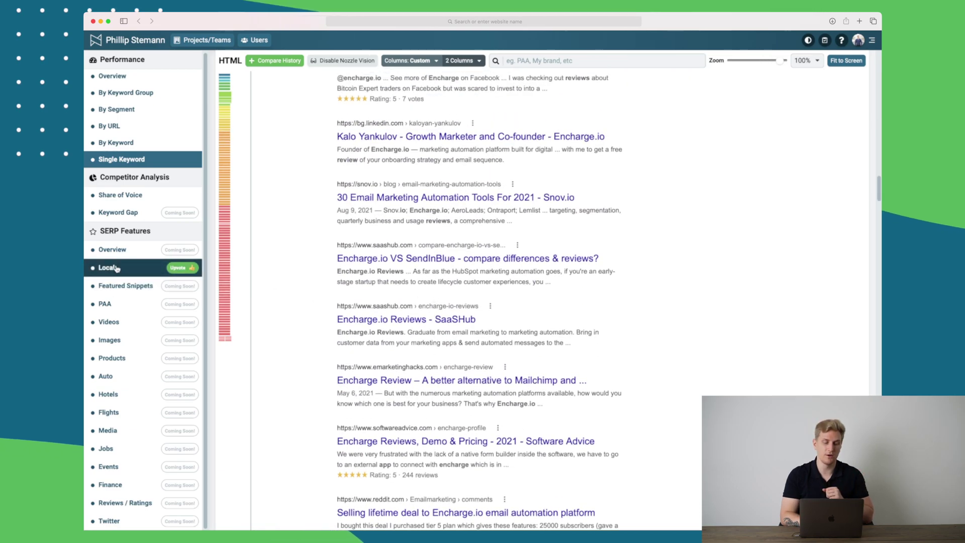
pyautogui.moveTo(127, 329)
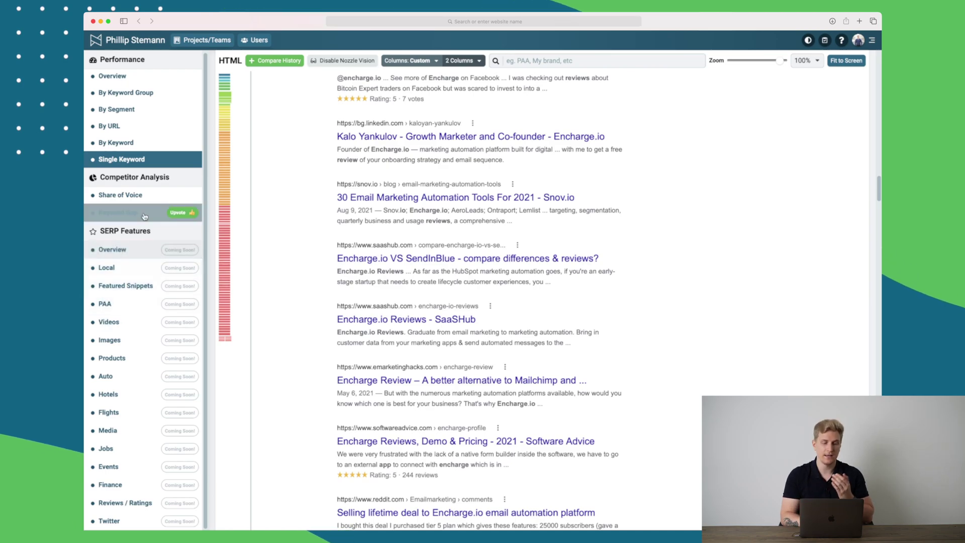
# Open Competitive Share of Voice and filter brand types to Competitor (Direct).
pyautogui.click(137, 199)
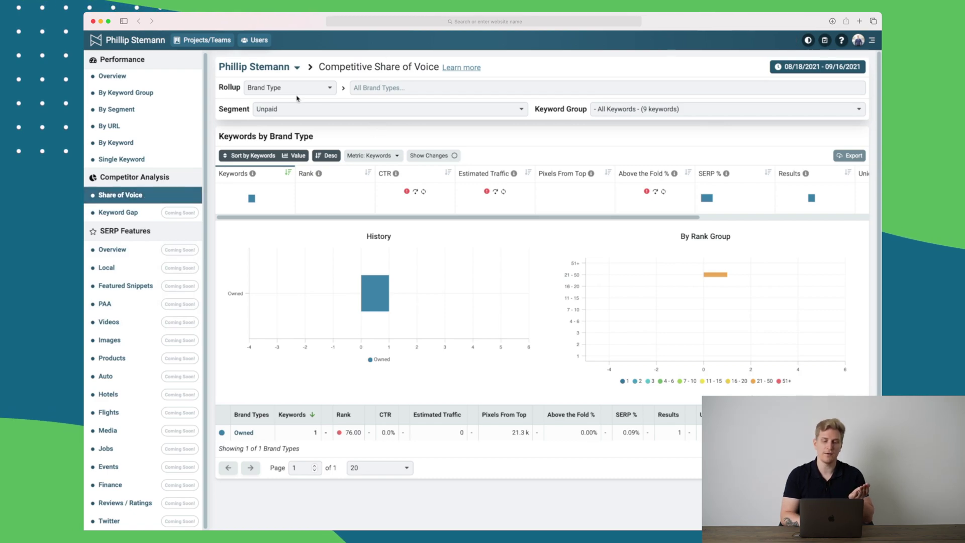
pyautogui.click(379, 87)
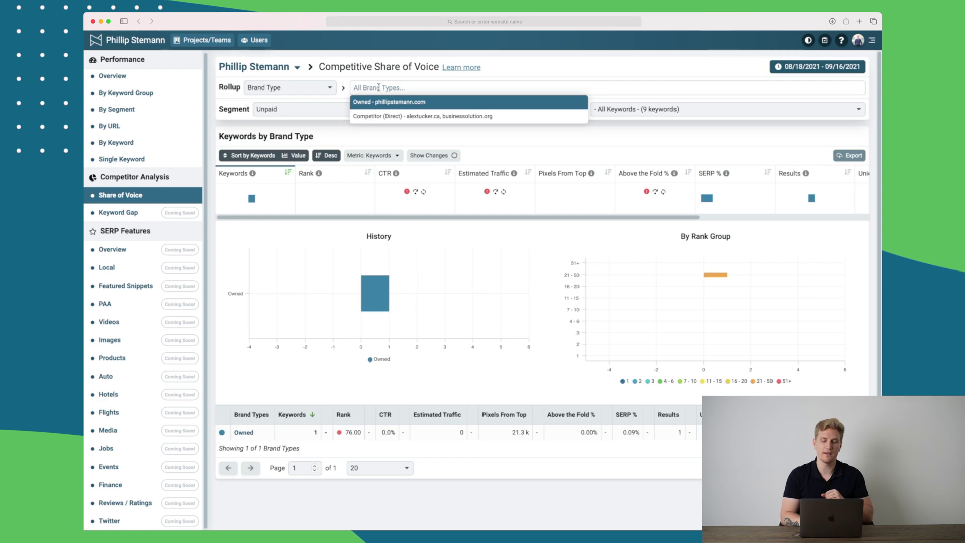
pyautogui.click(408, 116)
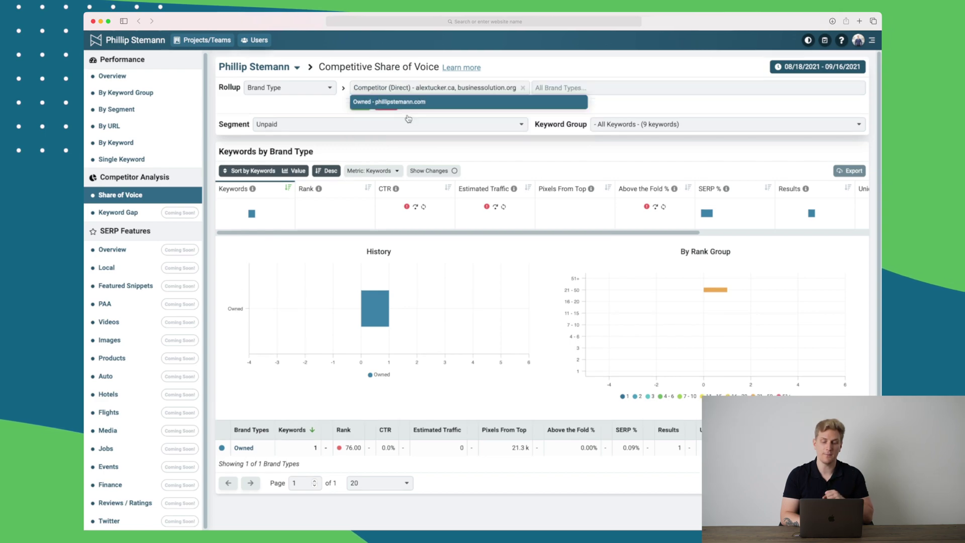
pyautogui.click(533, 153)
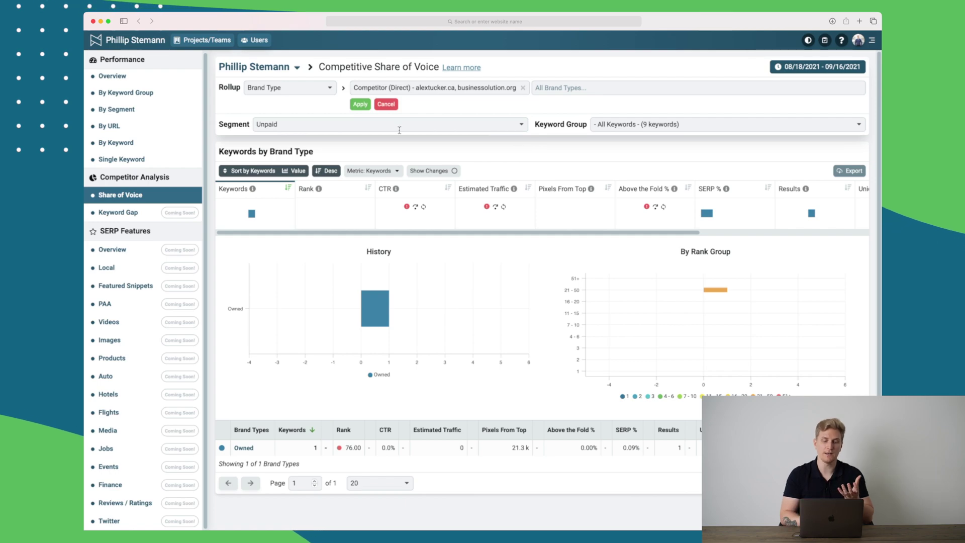
pyautogui.click(360, 104)
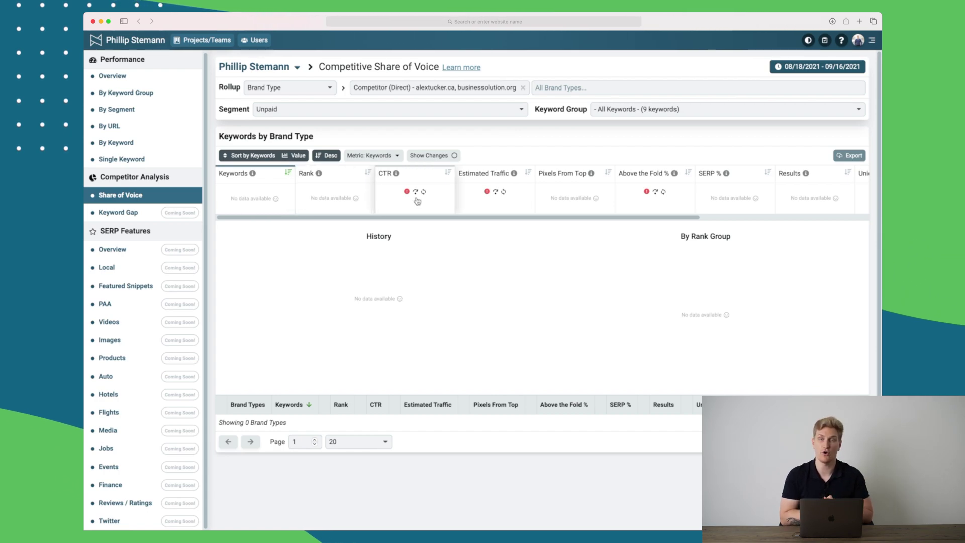
# Show the Single Keyword report for encharge.io review on Google Desktop, United States, English.
pyautogui.click(142, 158)
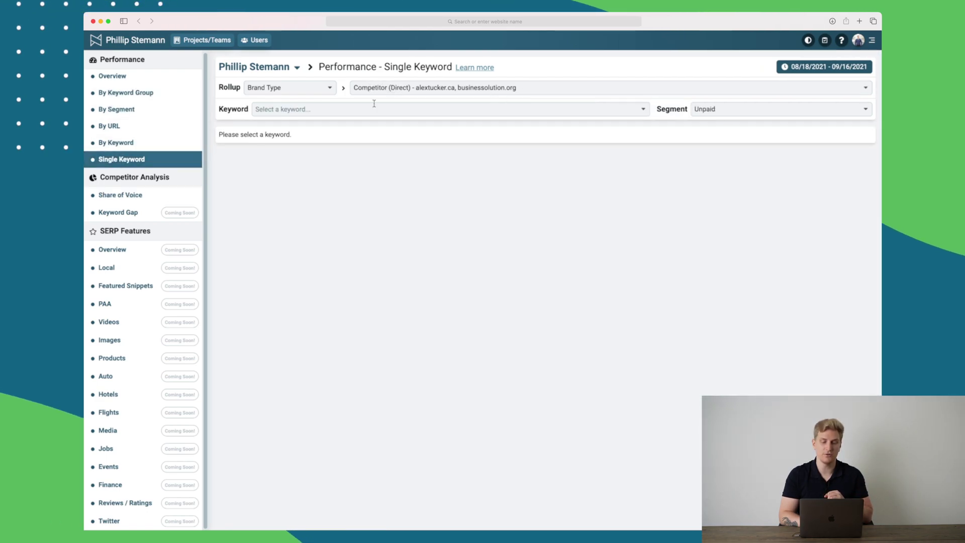
pyautogui.click(350, 110)
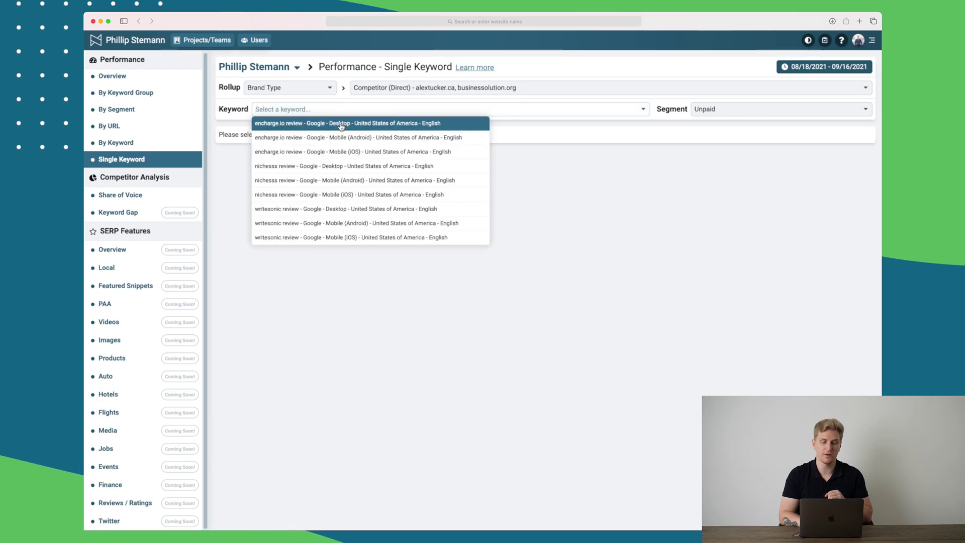
pyautogui.click(342, 125)
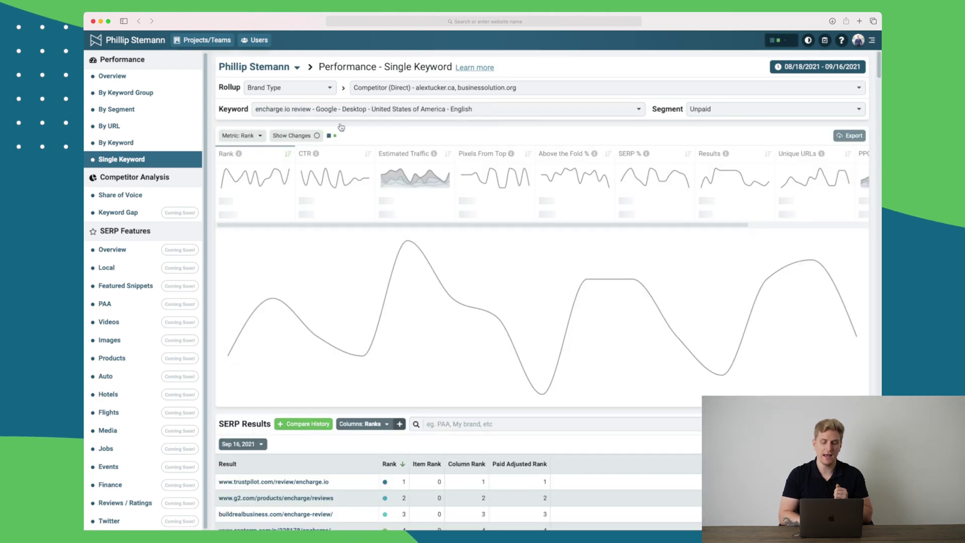
pyautogui.scroll(-3, 342, 127)
pyautogui.scroll(-2, 341, 127)
pyautogui.scroll(5, 340, 126)
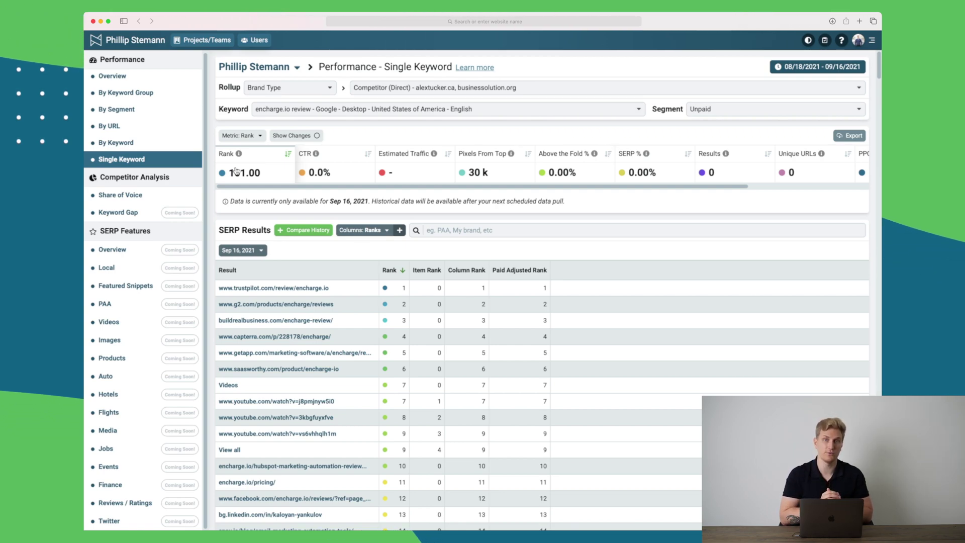
# Toggle the top-bar theme control until the Single Keyword report appears in dark mode.
pyautogui.moveTo(725, 153)
pyautogui.click(807, 40)
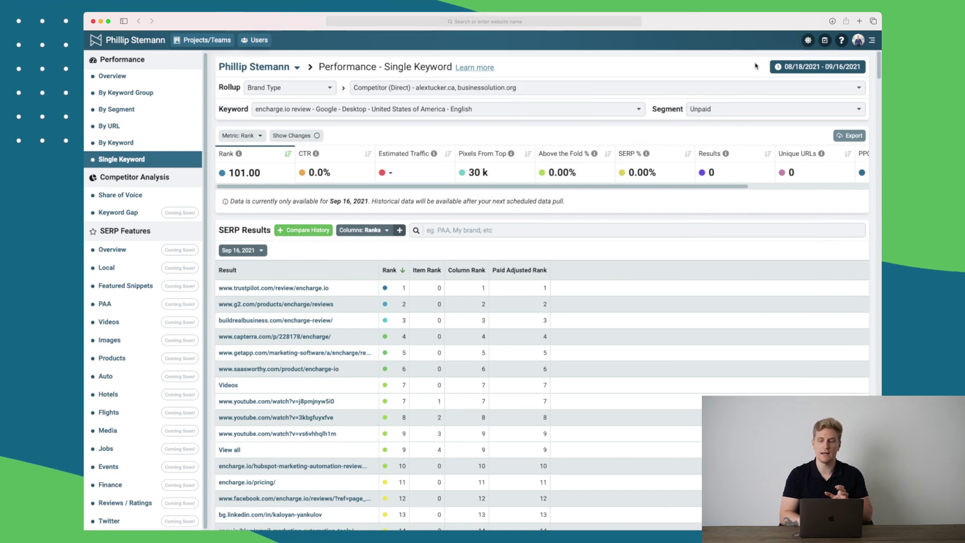
pyautogui.click(809, 40)
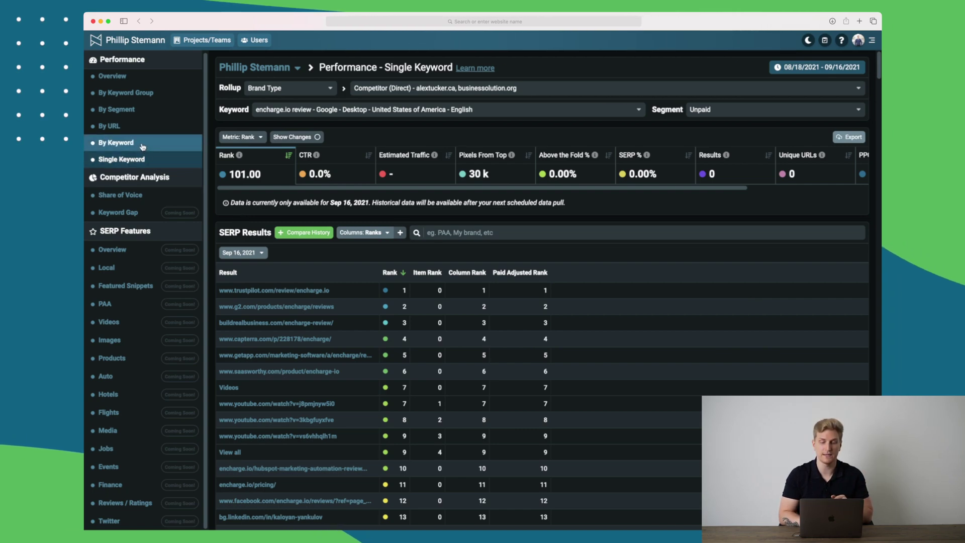
# Go from the Performance Overview dashboard to the Performance by Keyword dashboard.
pyautogui.click(130, 80)
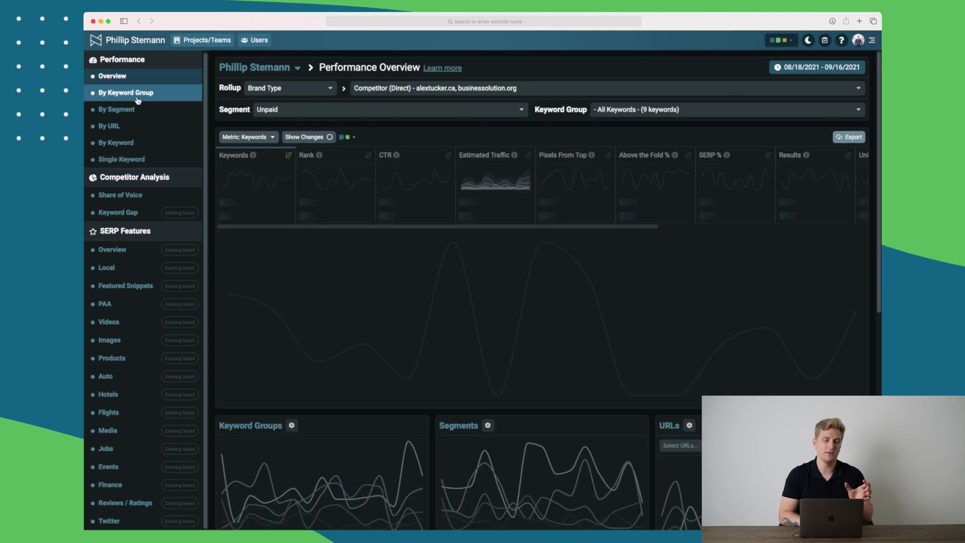
pyautogui.click(128, 143)
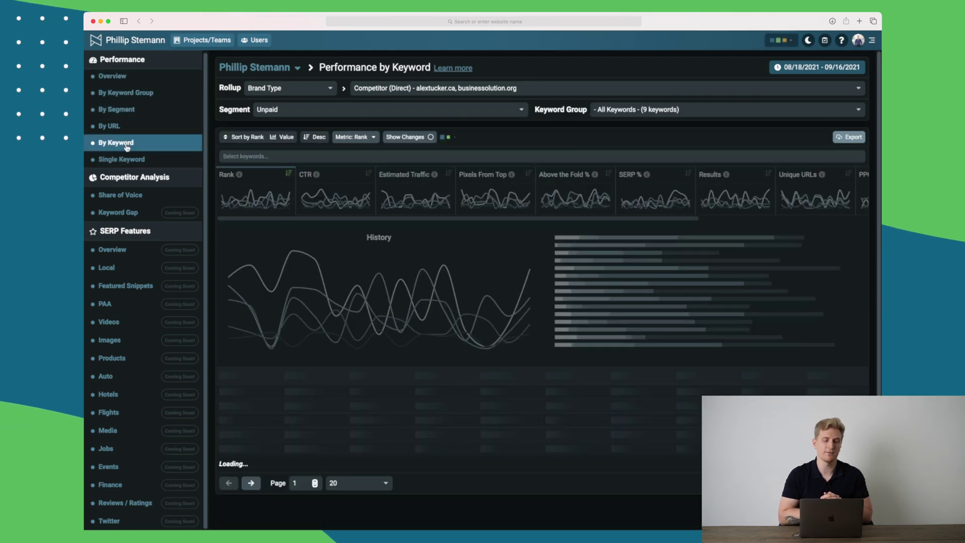